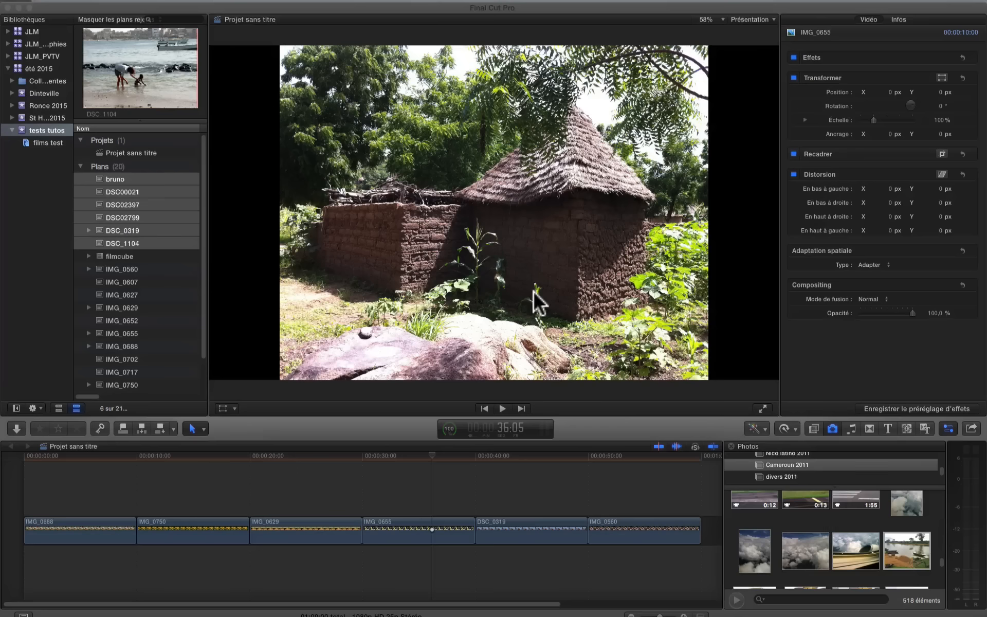
Export the Final Cut project as a QuickTime video file named "film pour mon cube" on the Desktop.
click(77, 469)
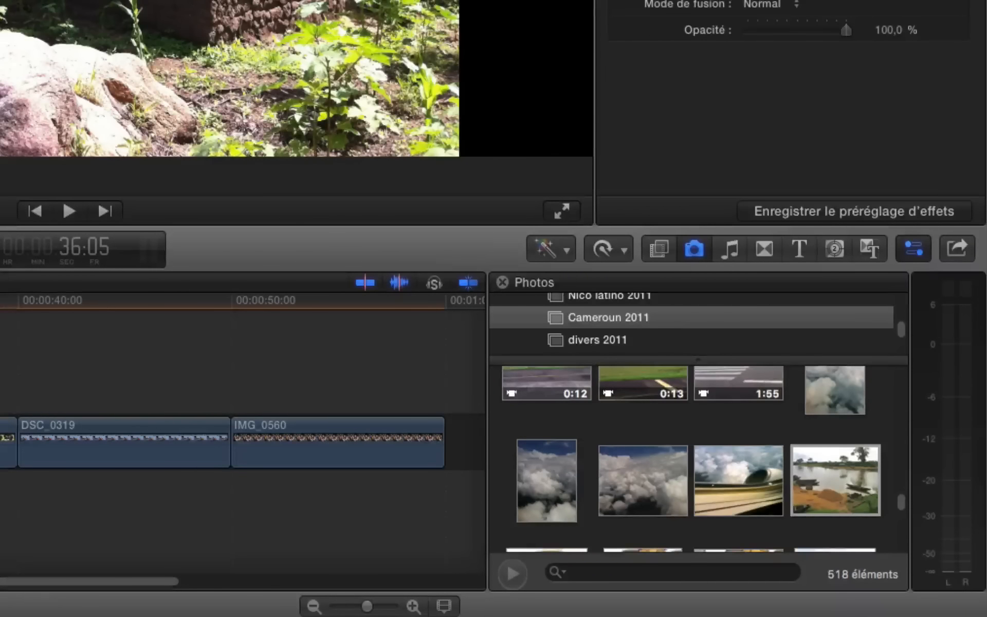
click(955, 249)
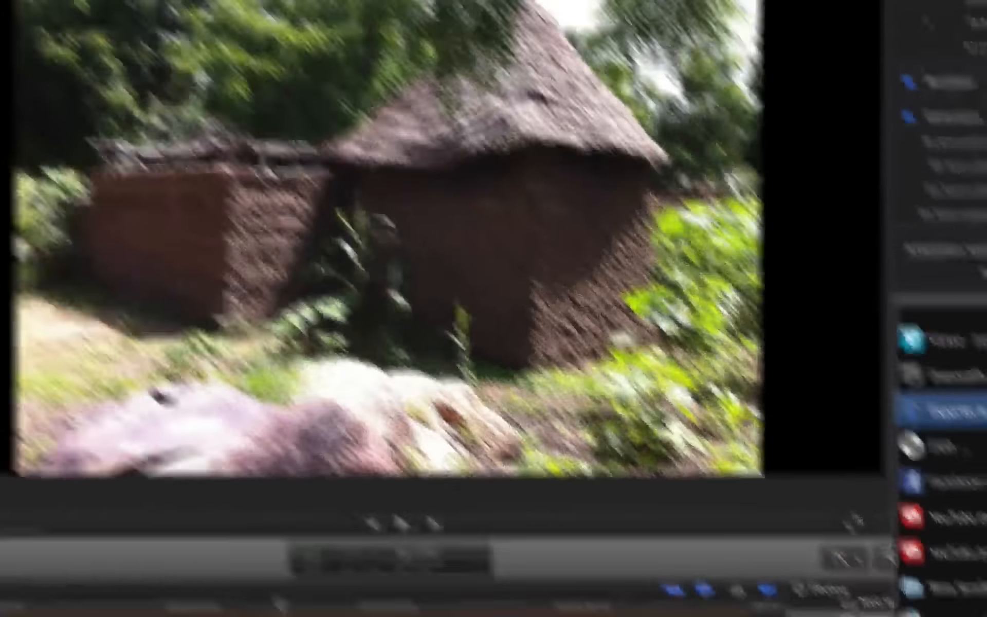
click(960, 411)
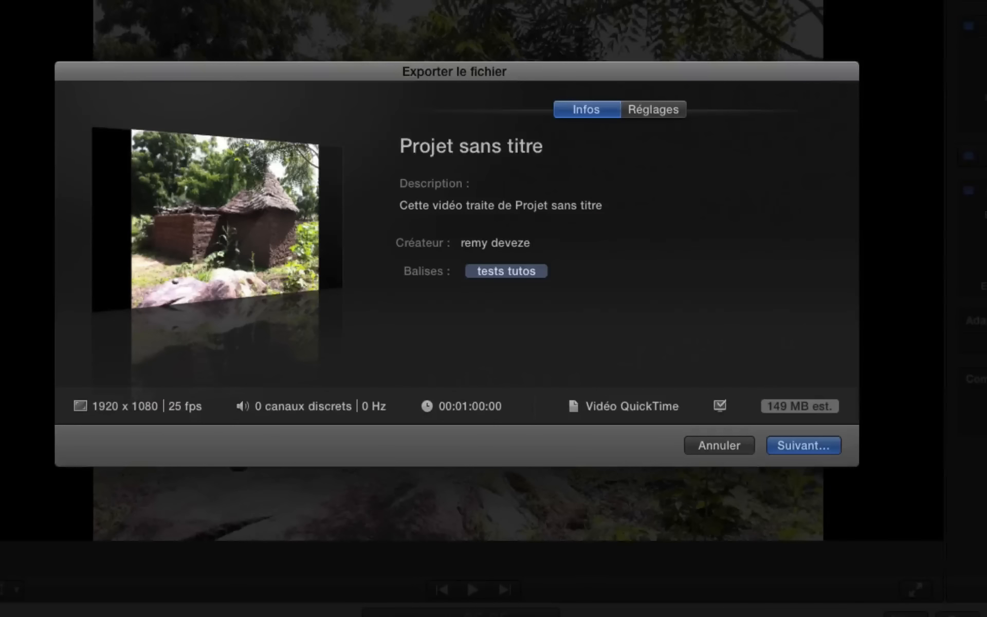
click(808, 446)
text(film pour mon cube)
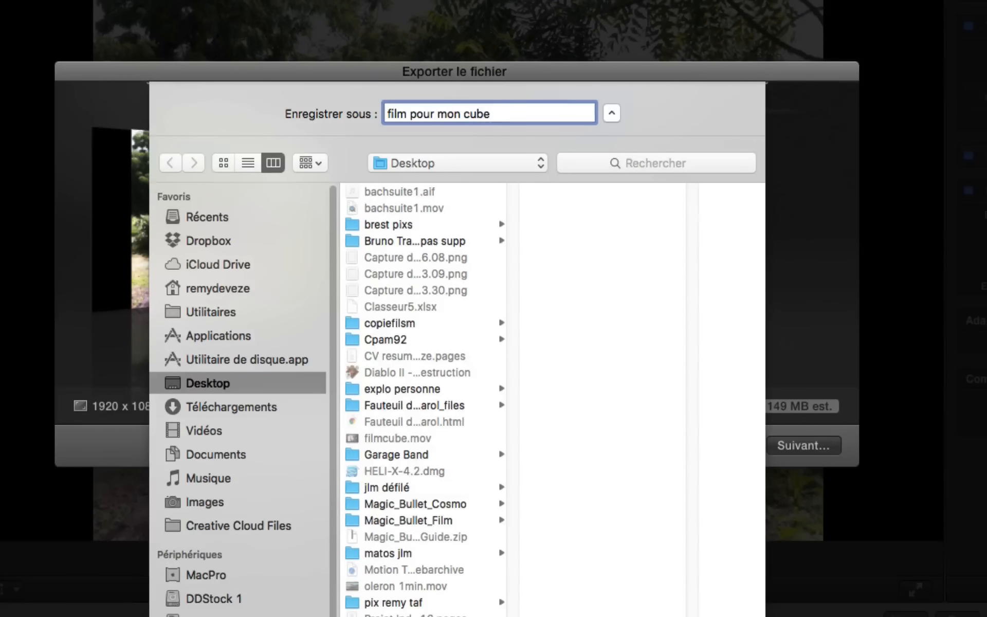
key(Return)
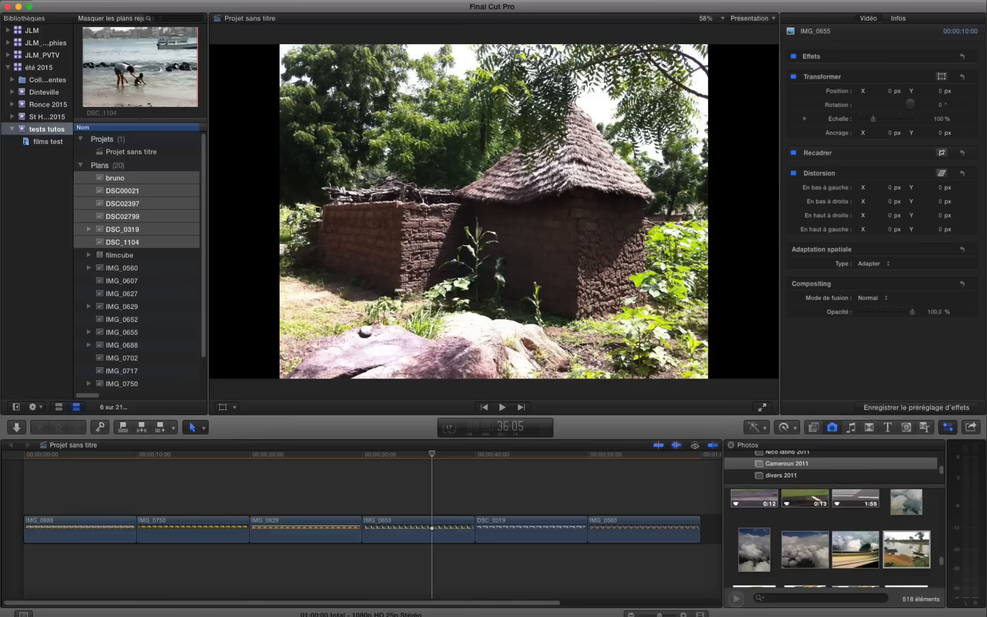
Switch to Motion and create a blank Motion project with the Broadcast HD 1080 25ips preset and a duration of 00:01:00:00.
mouse_move(494, 610)
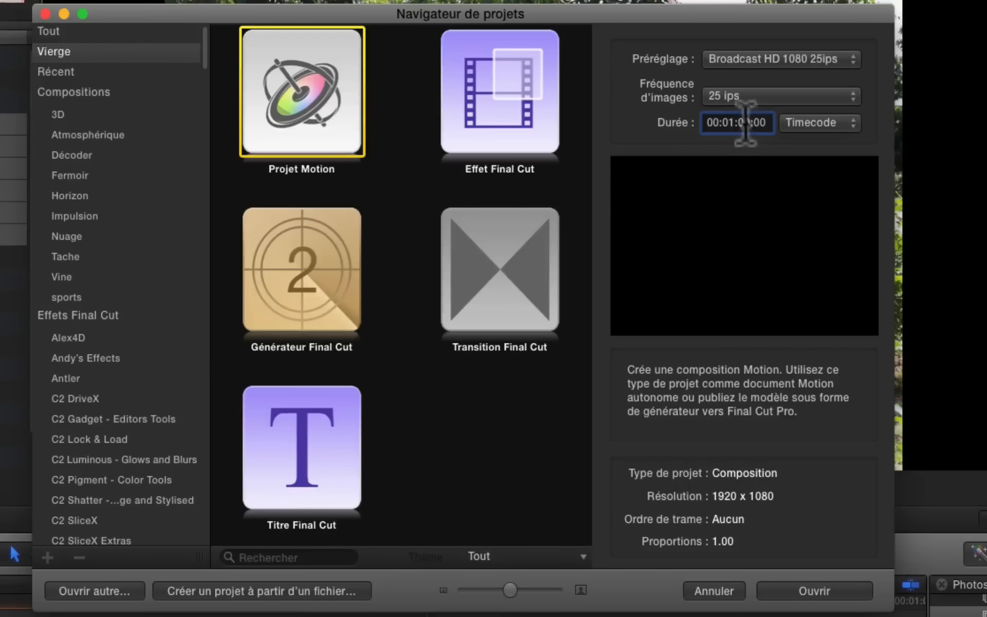
click(732, 124)
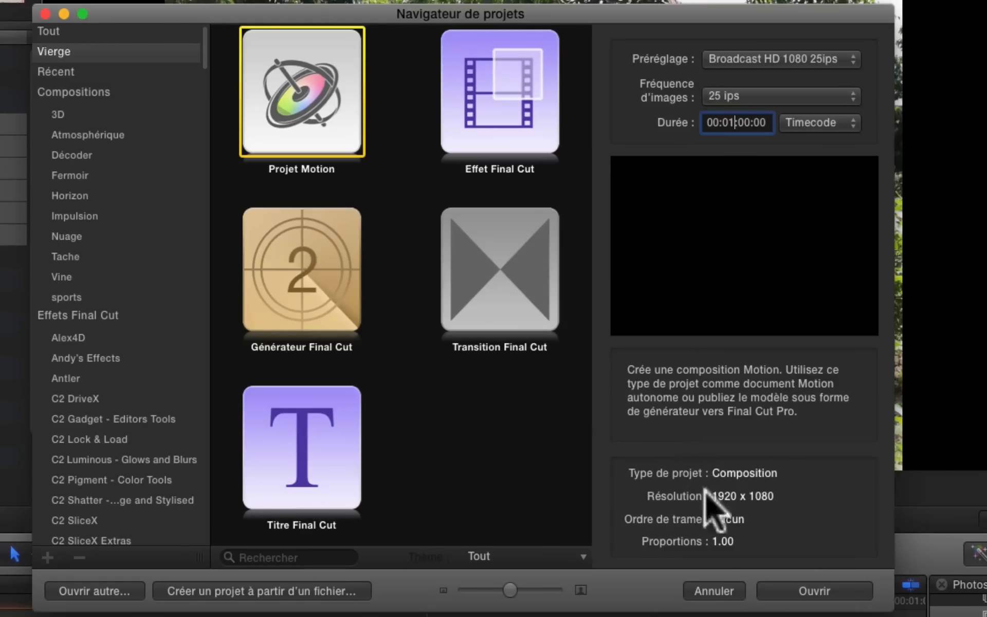
click(275, 126)
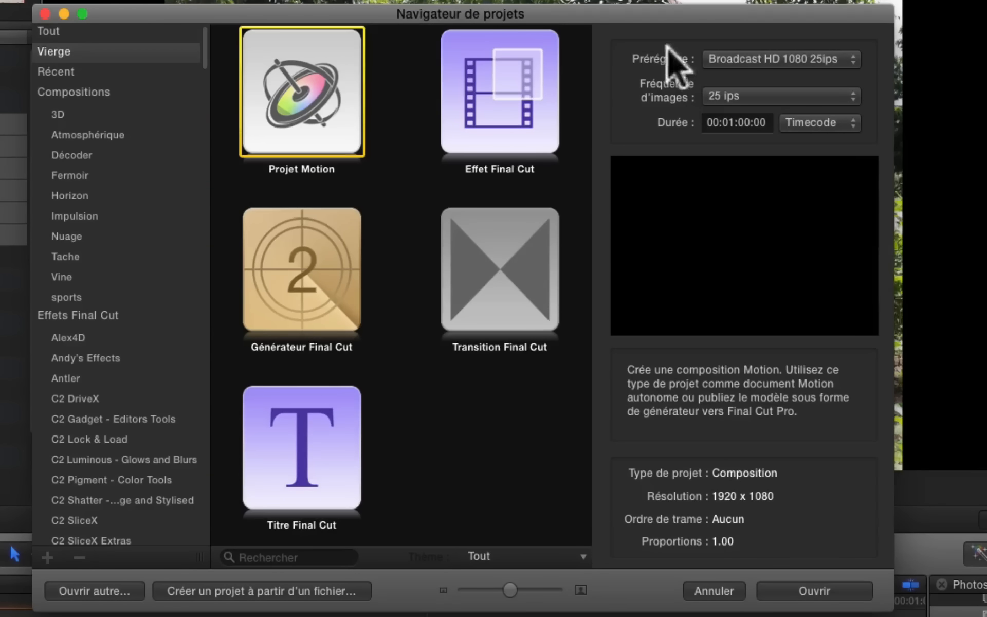
click(825, 592)
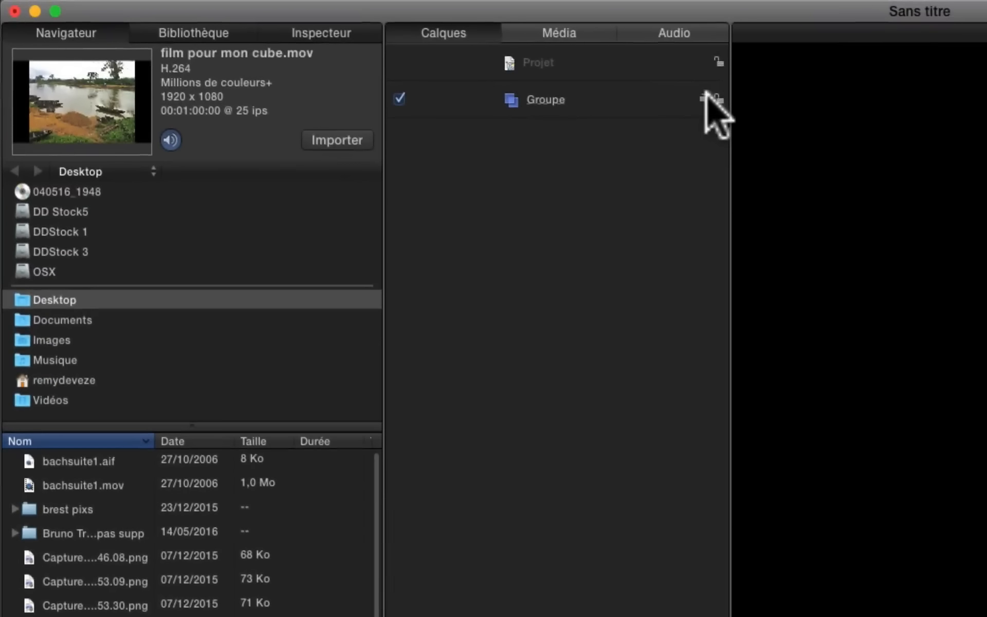
Import film pour mon cube.mov from the Desktop into the project's empty group.
click(440, 48)
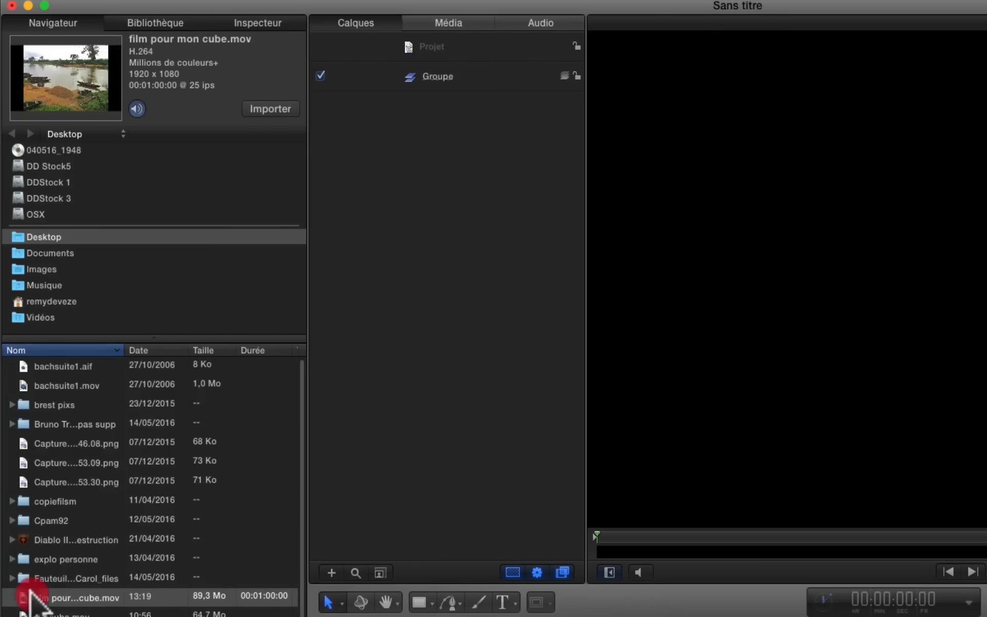
drag(31, 602, 270, 26)
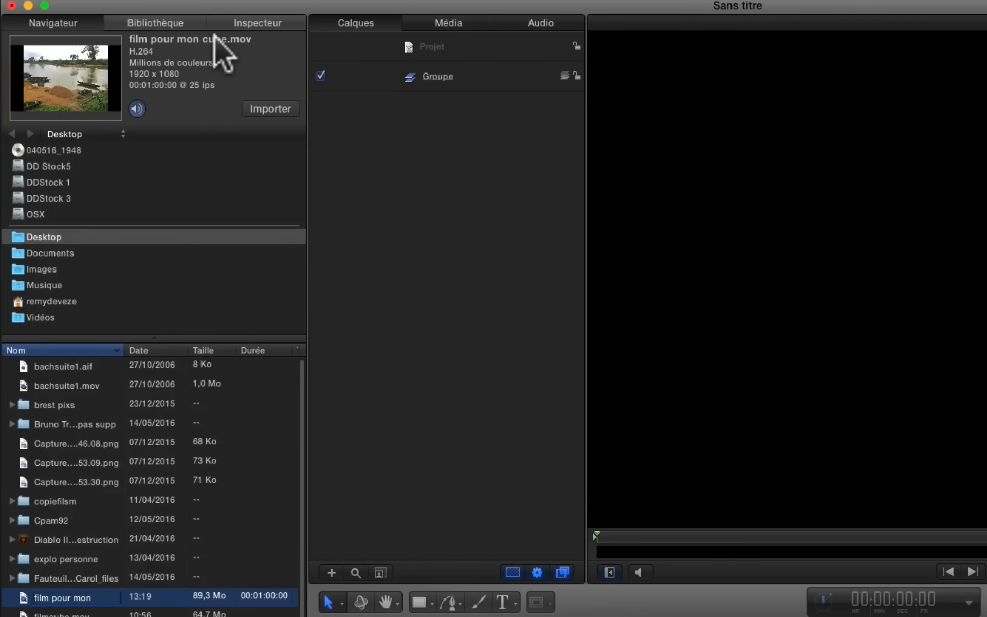
click(252, 107)
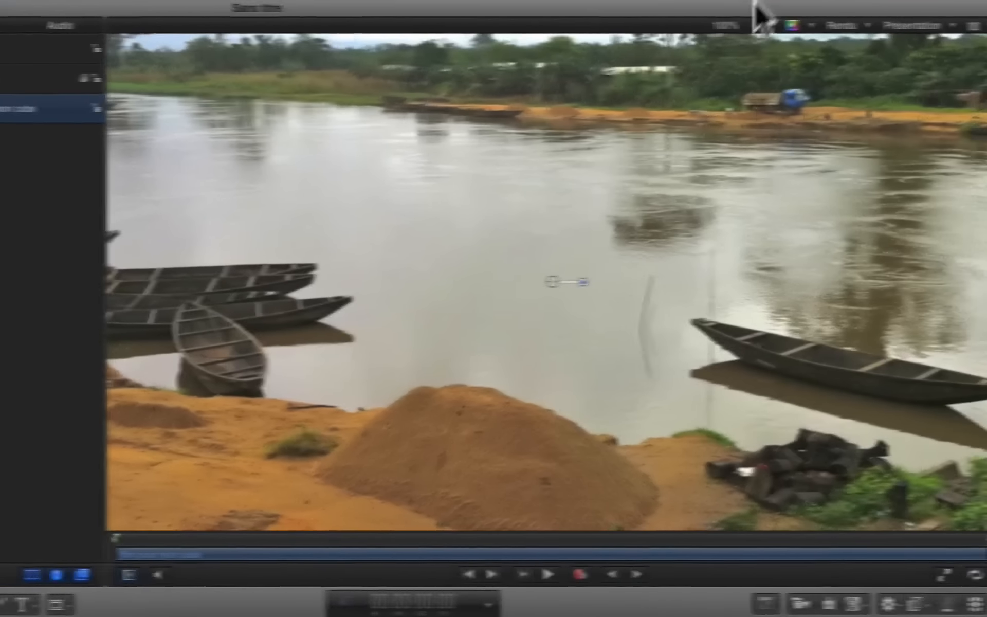
Set the canvas zoom to Adapter, scrub through the whole clip and return to its first frame.
click(755, 21)
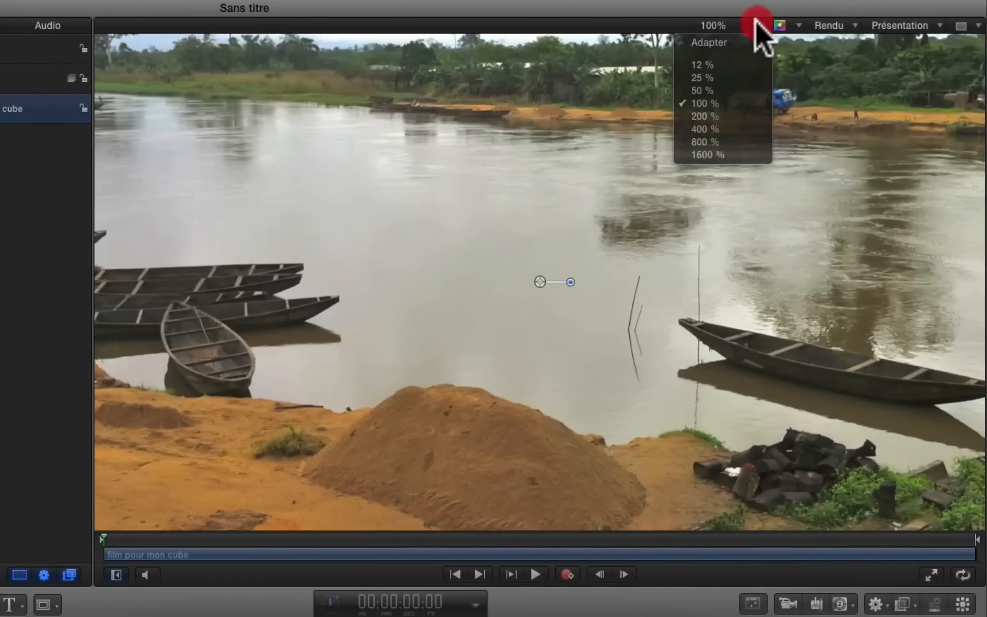
click(738, 44)
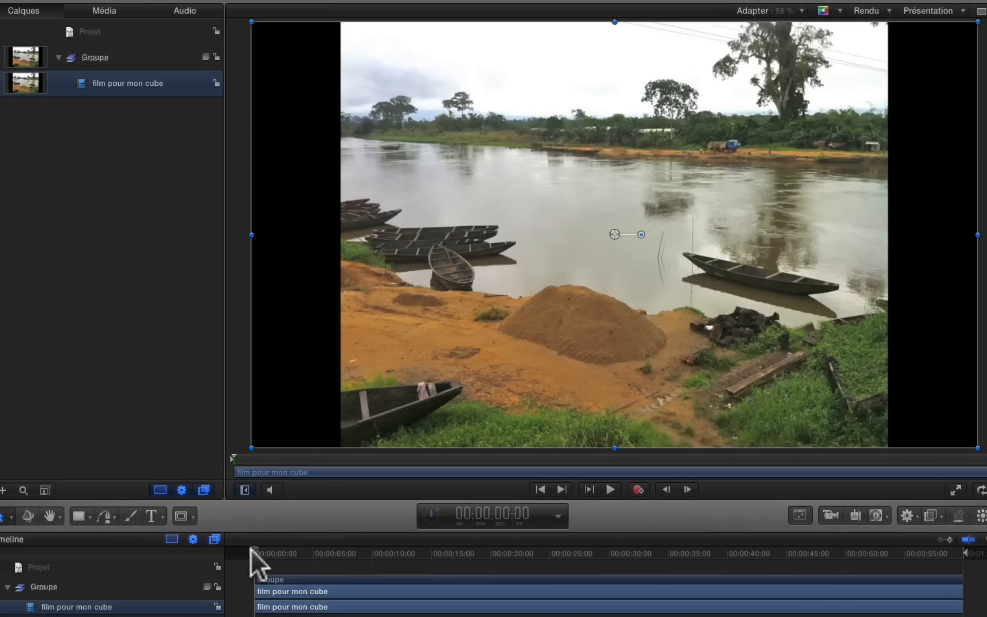
drag(260, 550, 916, 602)
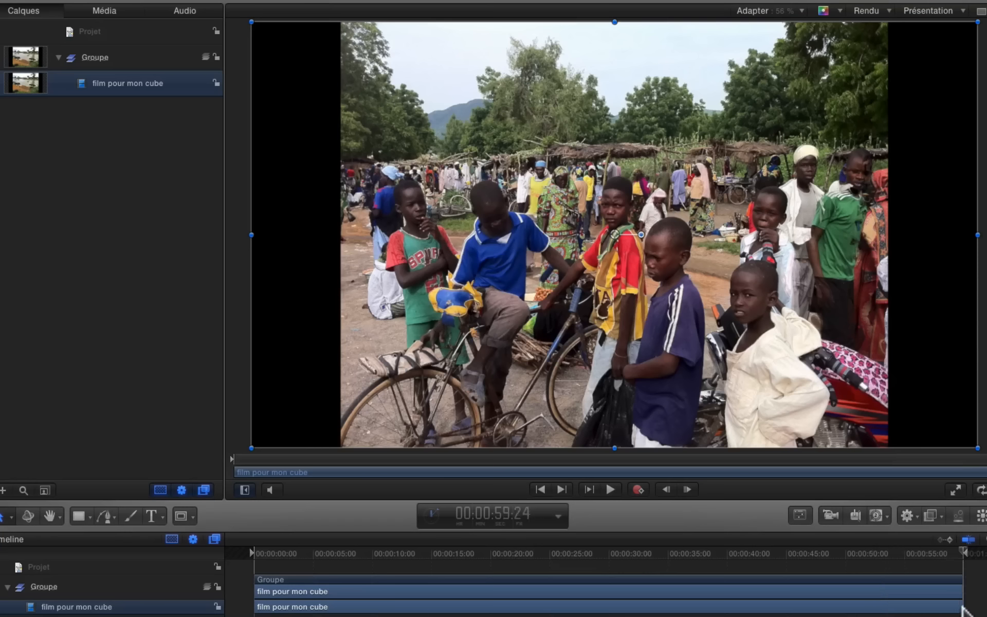
key(Home)
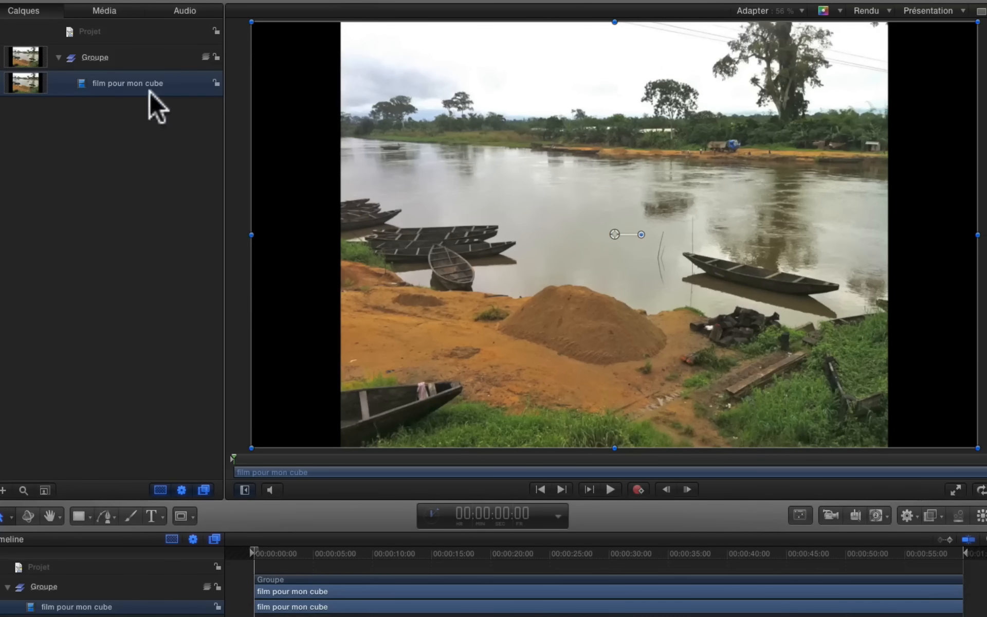
Draw a square rectangular mask outward from the centre of the "film pour mon cube" clip, cropping its sides, and adjust its position.
click(136, 85)
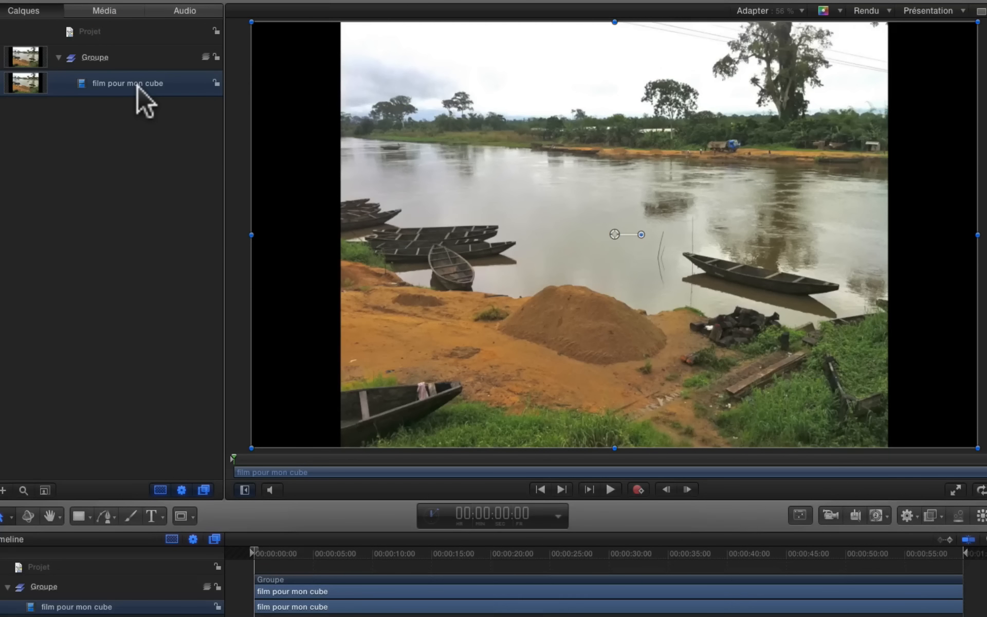
click(188, 517)
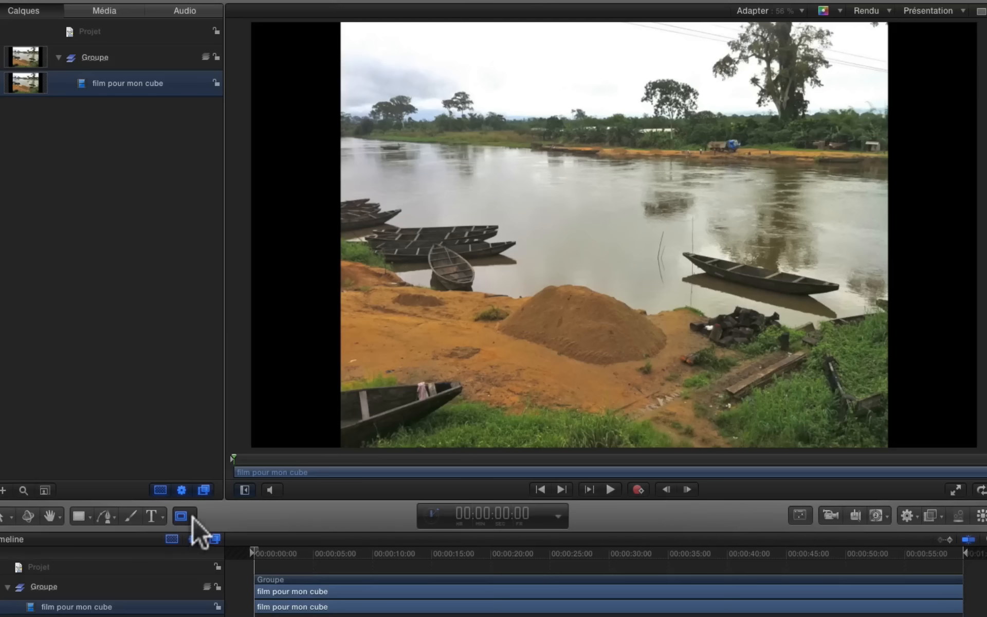
click(192, 517)
click(199, 535)
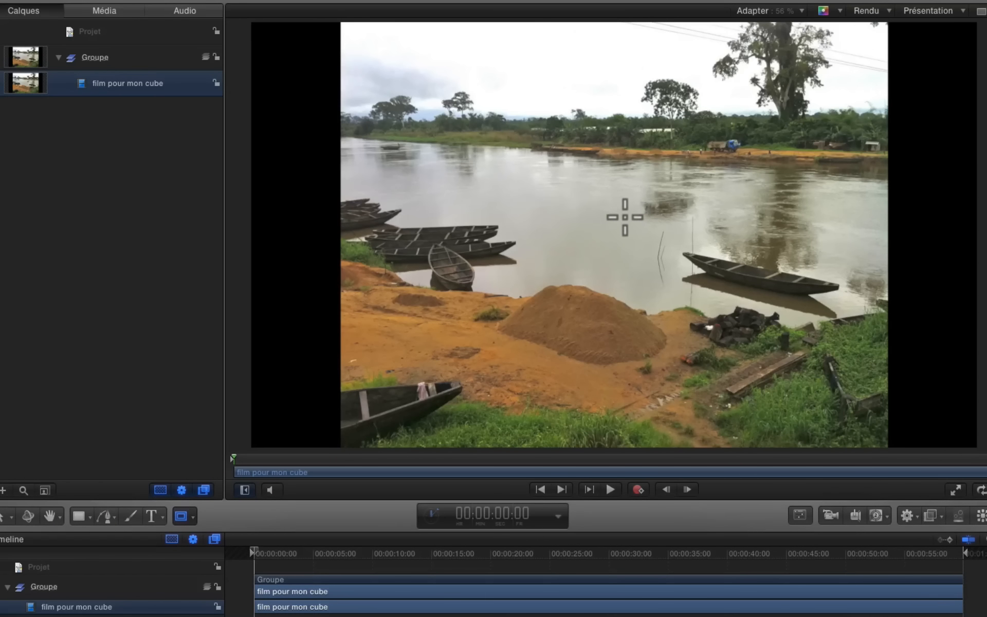
key(alt+shift)
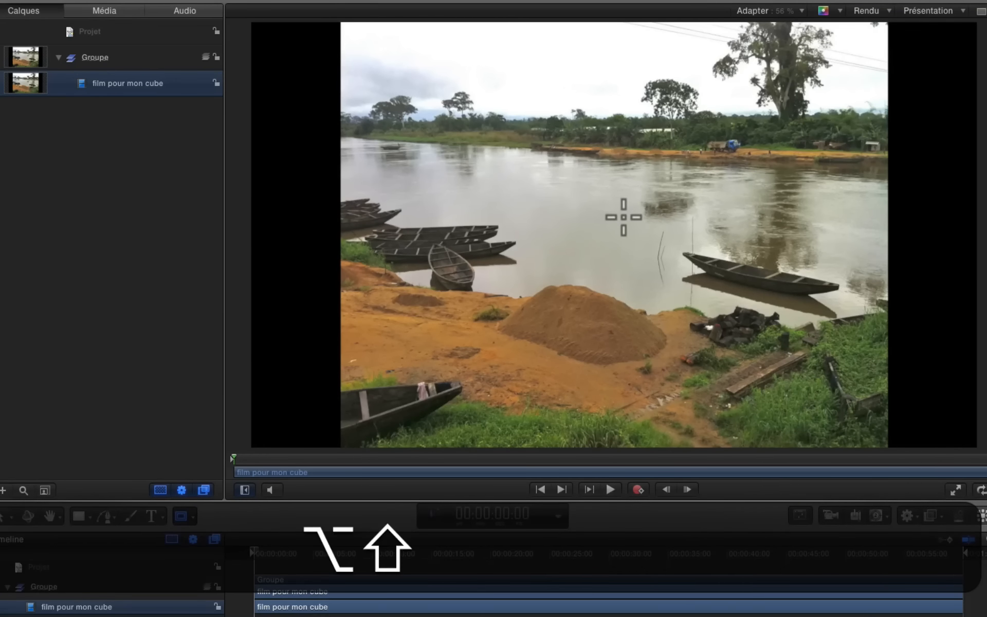
mouse_move(623, 217)
mouse_down()
mouse_move(566, 185)
mouse_move(473, 169)
mouse_move(446, 192)
mouse_up()
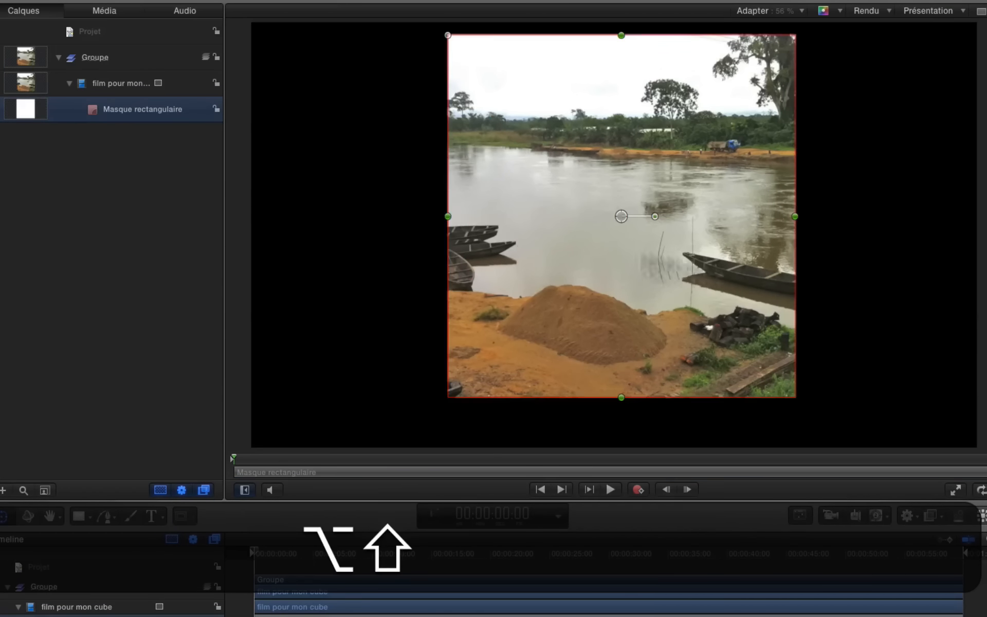
drag(619, 212, 610, 230)
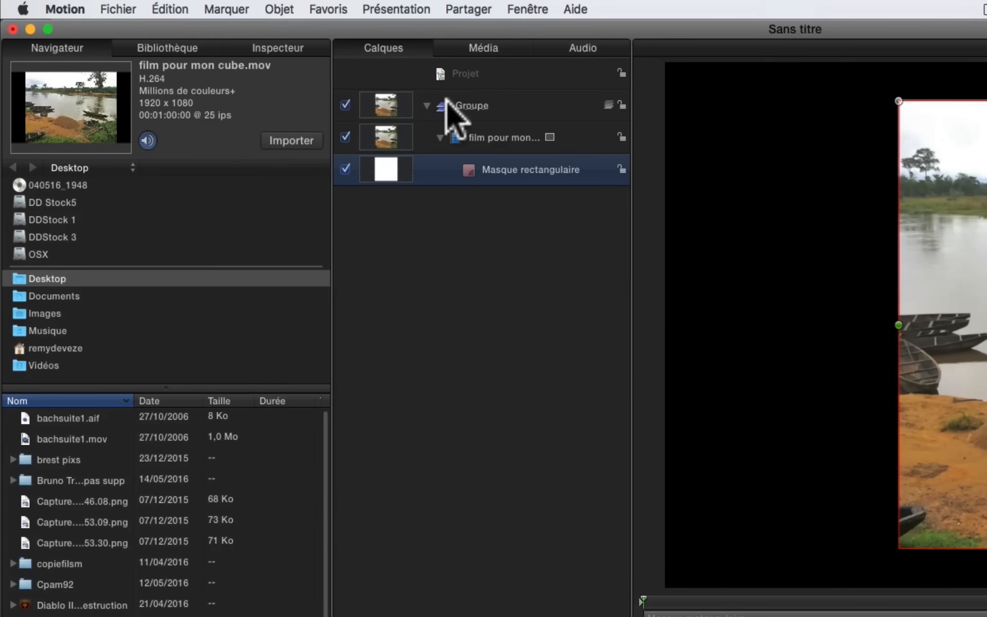
Add a camera to the project with the group in 3D.
click(447, 105)
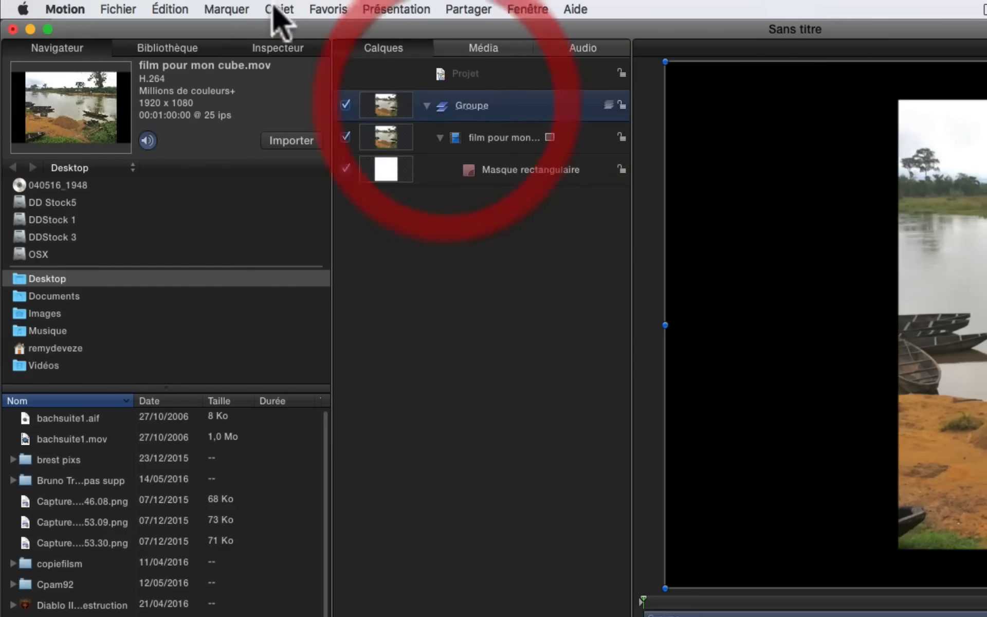
click(279, 9)
click(308, 56)
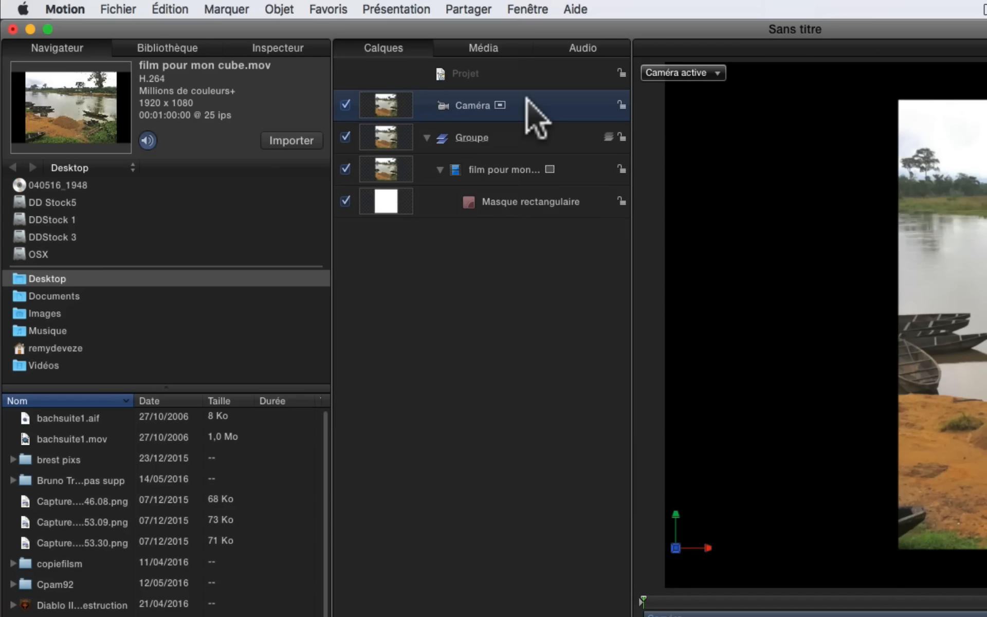
Set the camera's scale to 130% and rotate it negatively about the X axis to look down on the masked clip.
click(278, 47)
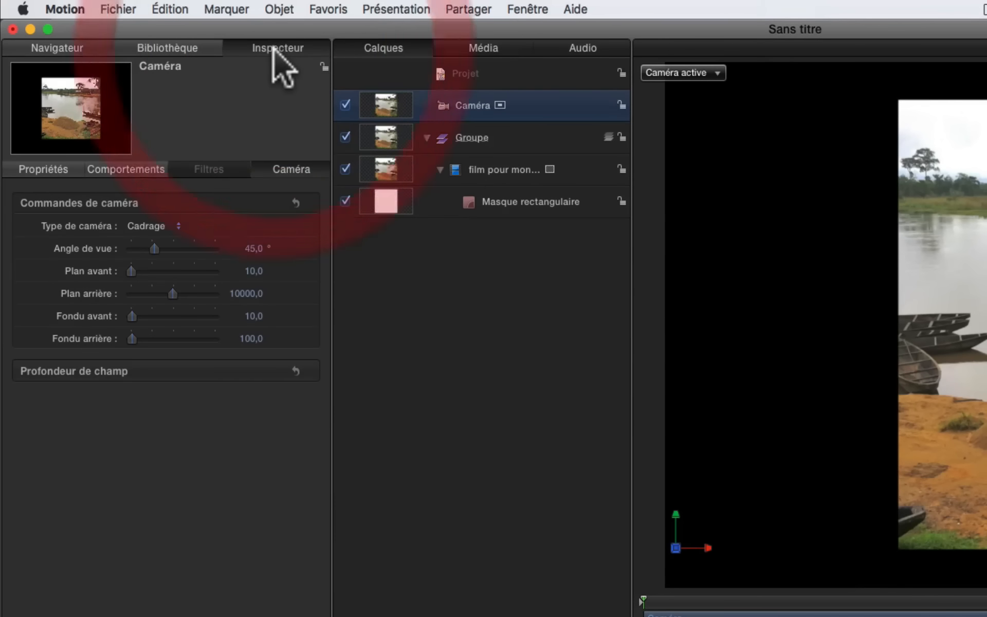
click(46, 169)
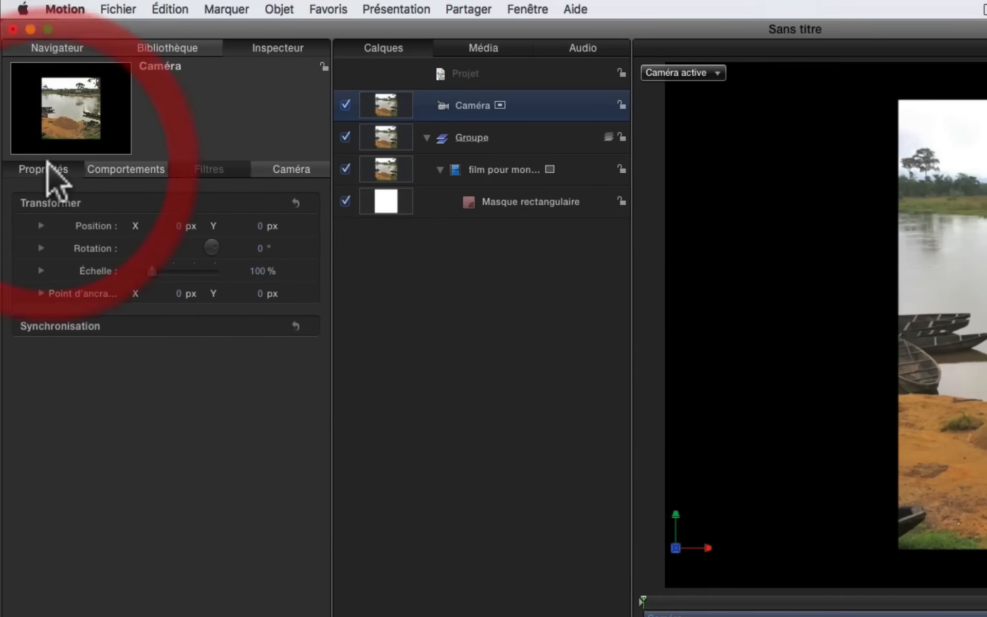
drag(156, 272, 158, 269)
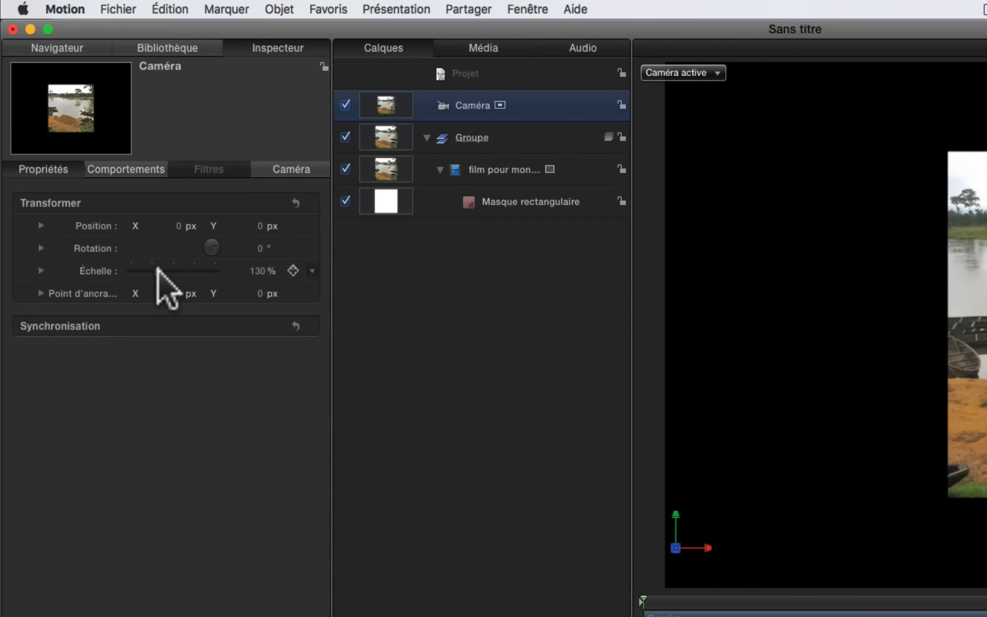
click(40, 247)
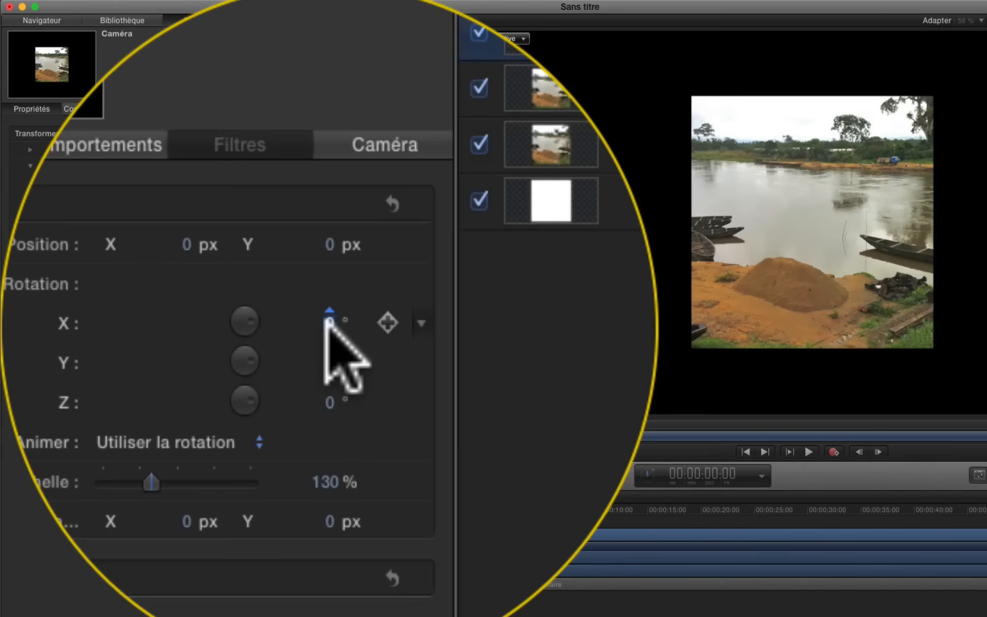
drag(258, 272, 255, 273)
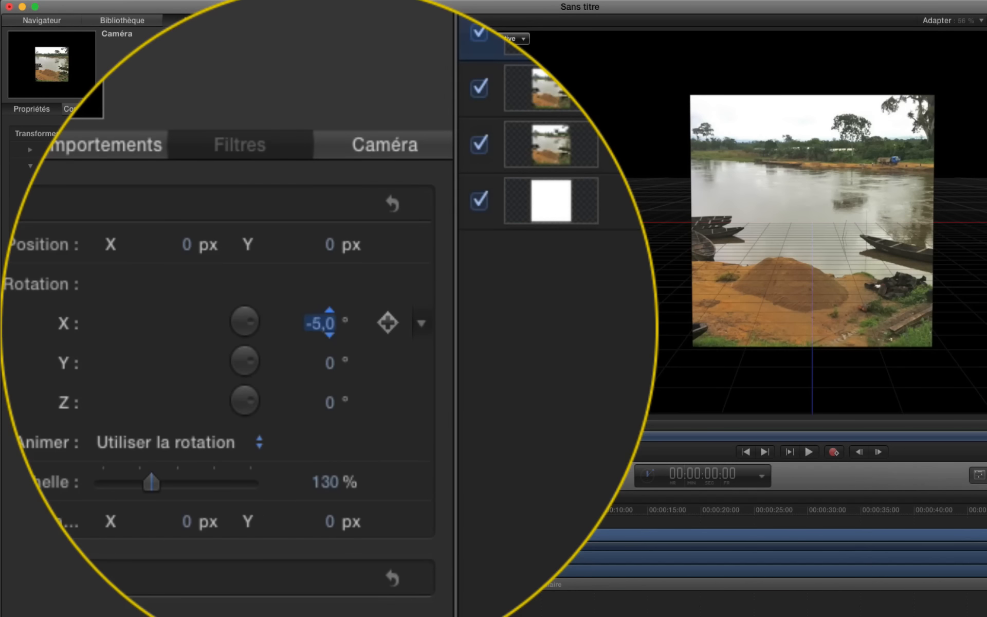
drag(320, 323, 320, 335)
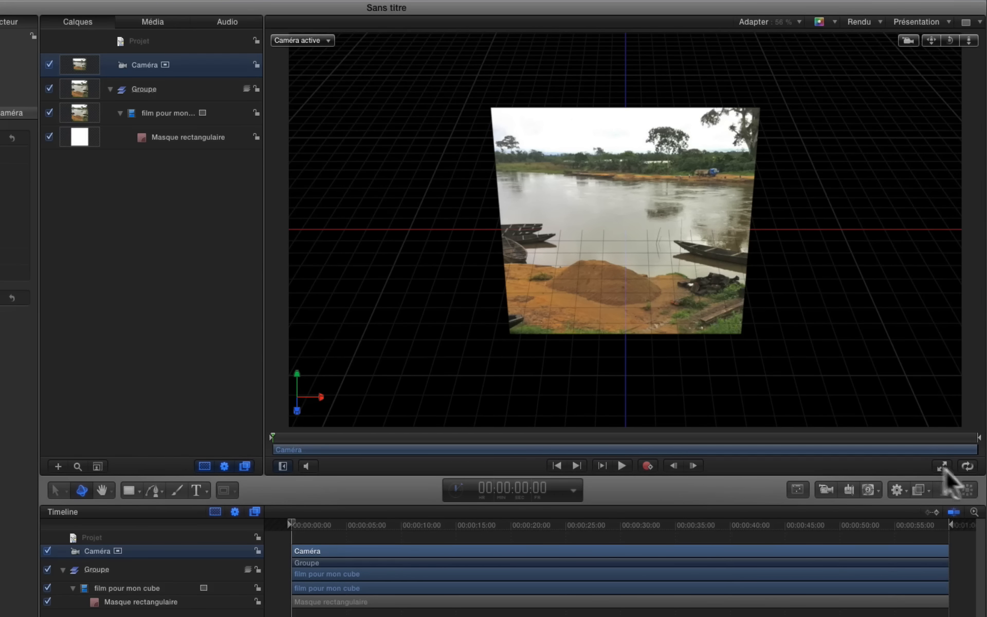
Replicate the masked "film pour mon cube" clip, enable 3D on the replicator and set its shape to Sphère.
click(168, 110)
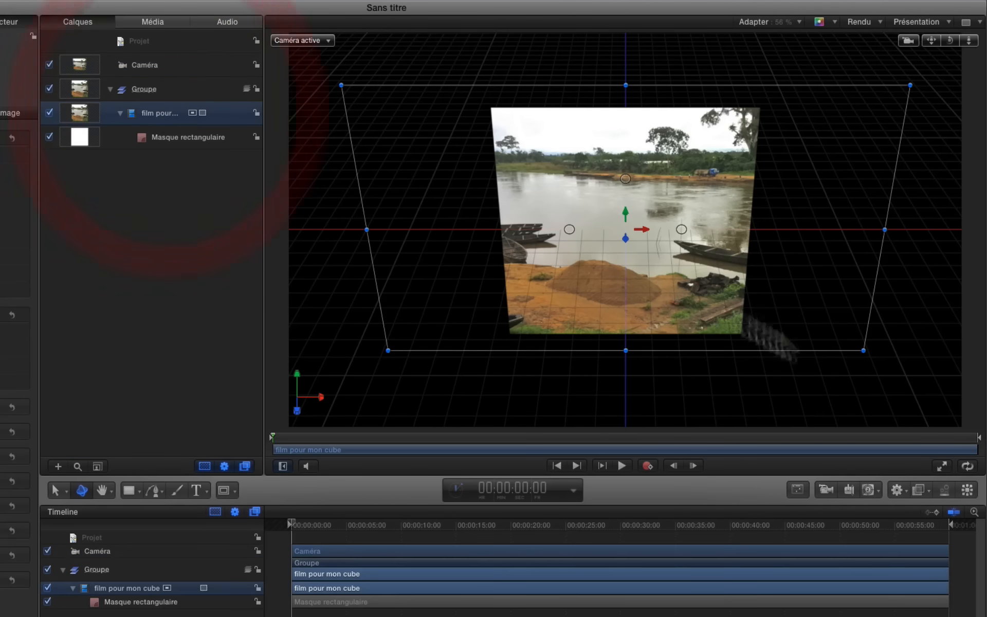
click(966, 490)
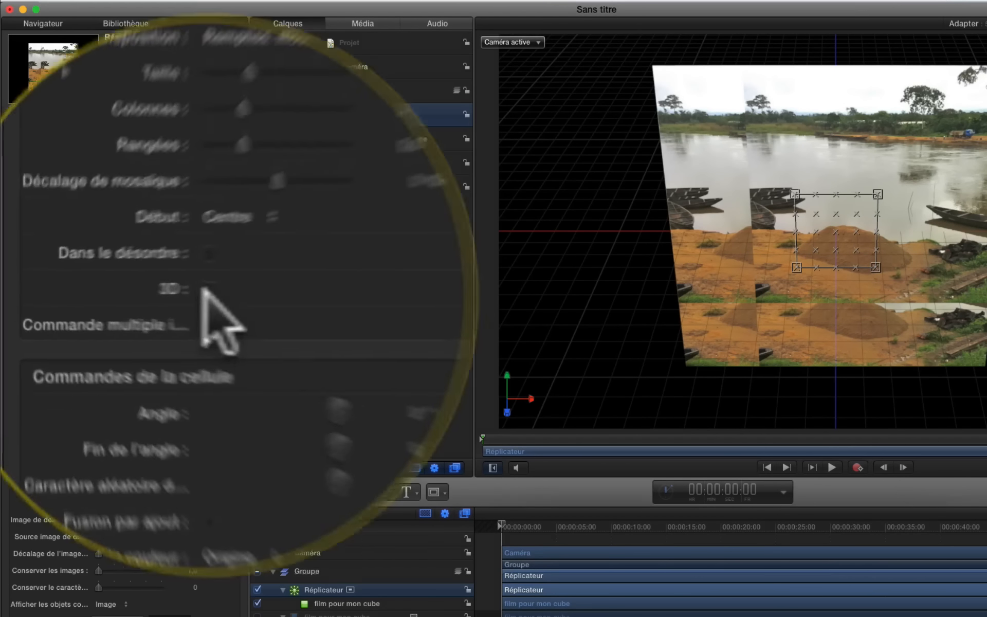
click(232, 294)
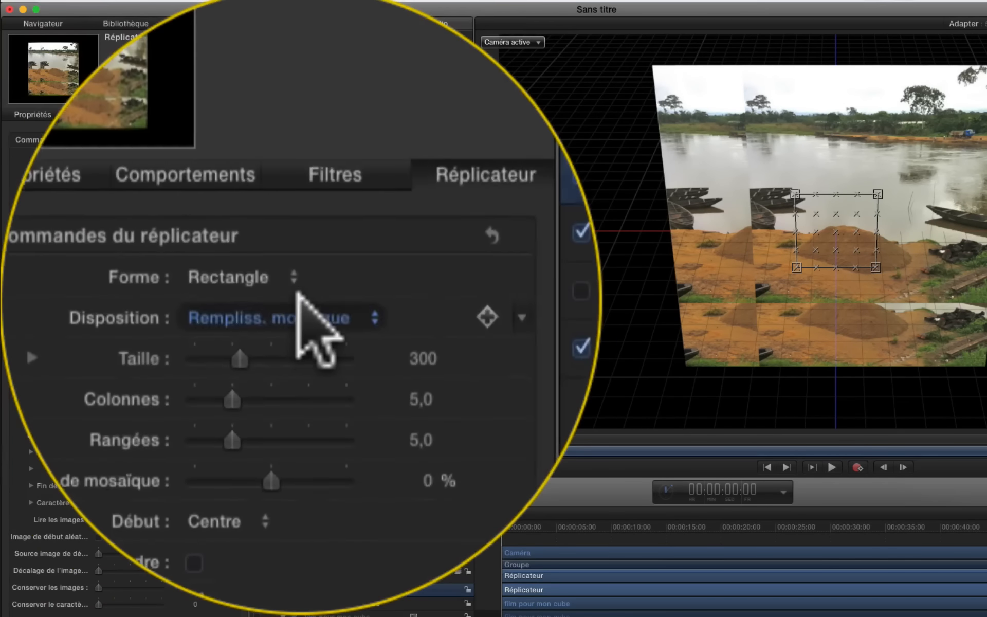
click(298, 294)
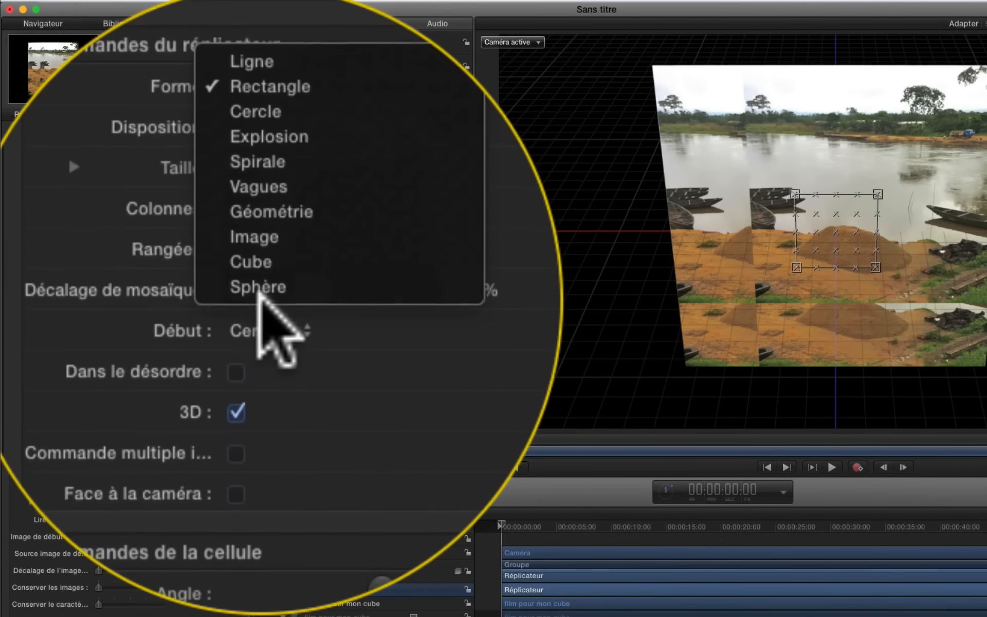
click(259, 294)
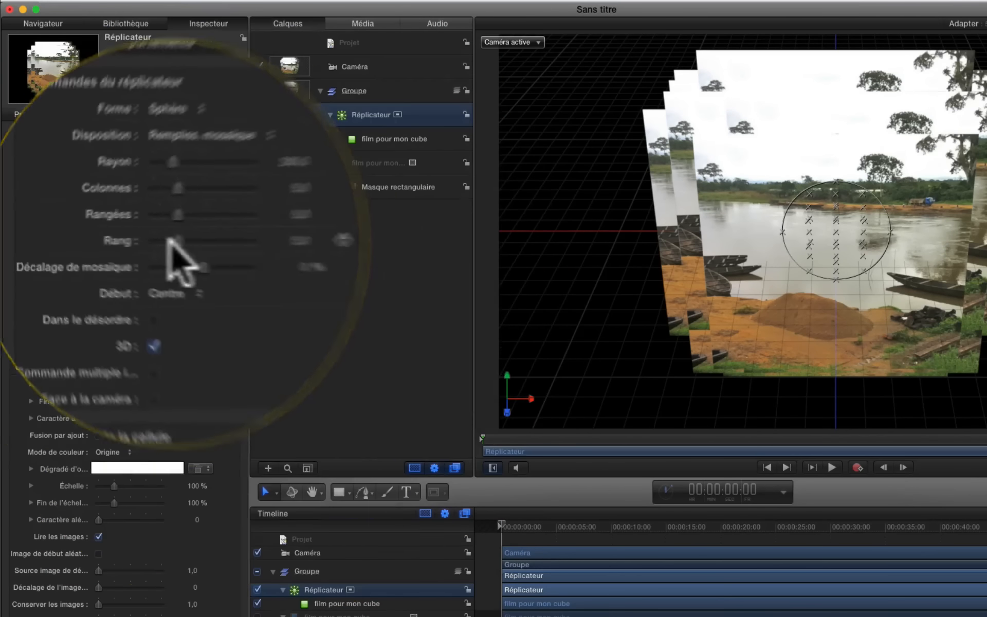
Set the replicator's arrangement to Contour, with 4 columns and 1 row.
click(164, 173)
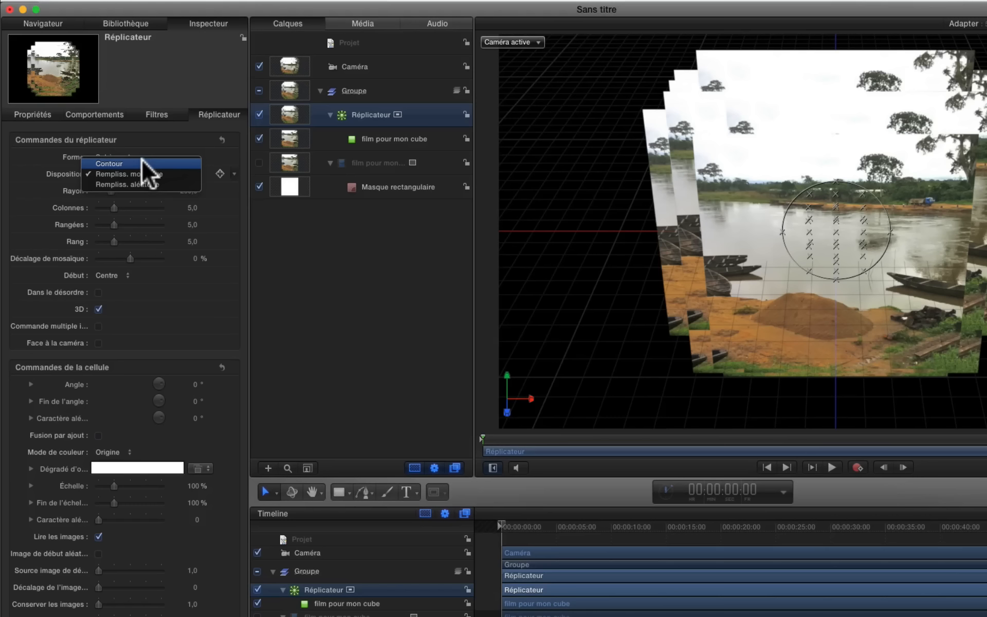
click(144, 165)
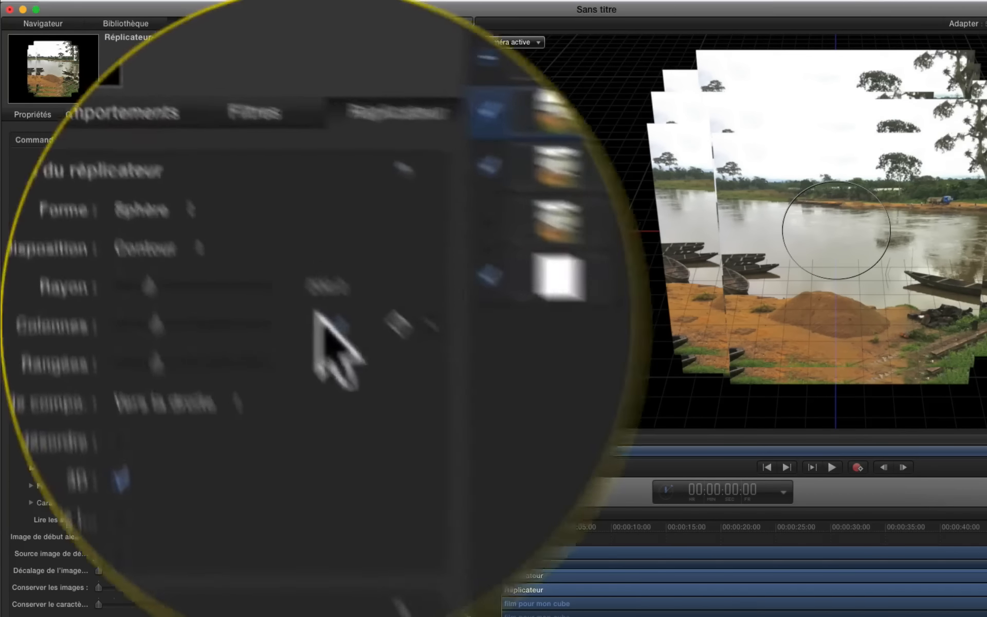
click(190, 208)
text(4)
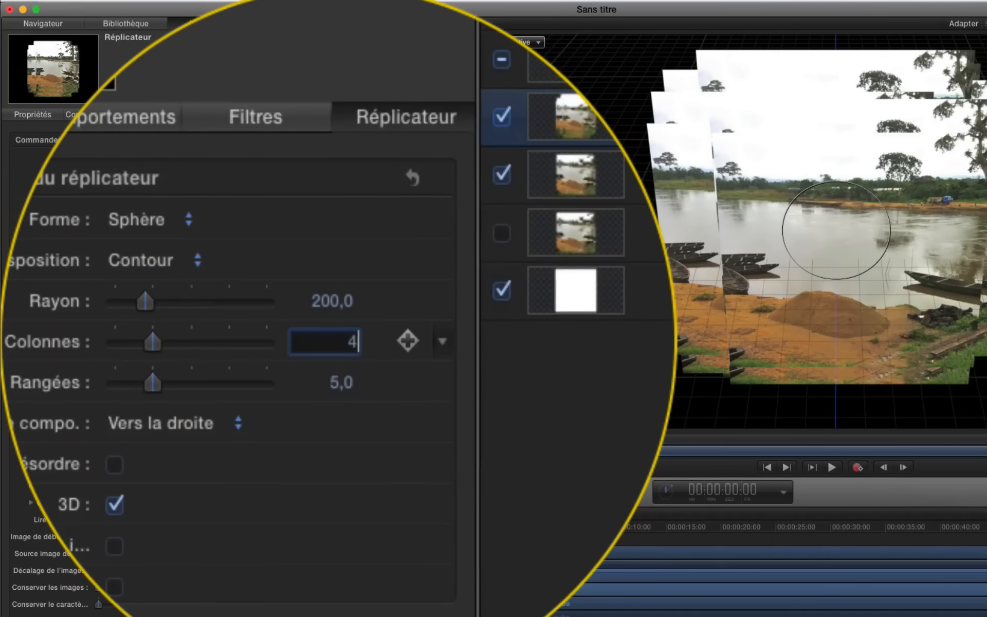
click(341, 332)
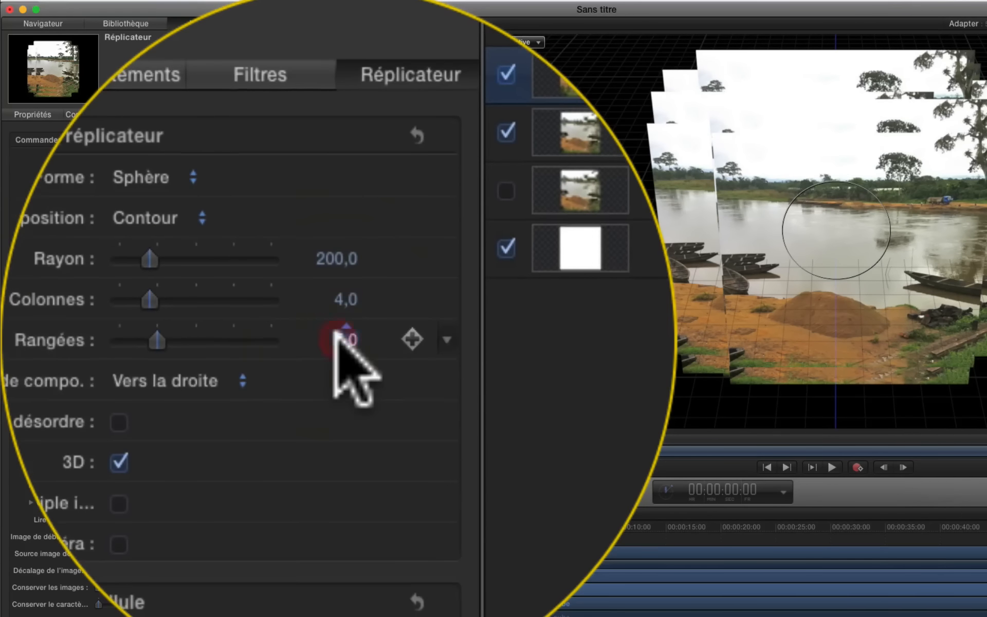
text(1)
key(Return)
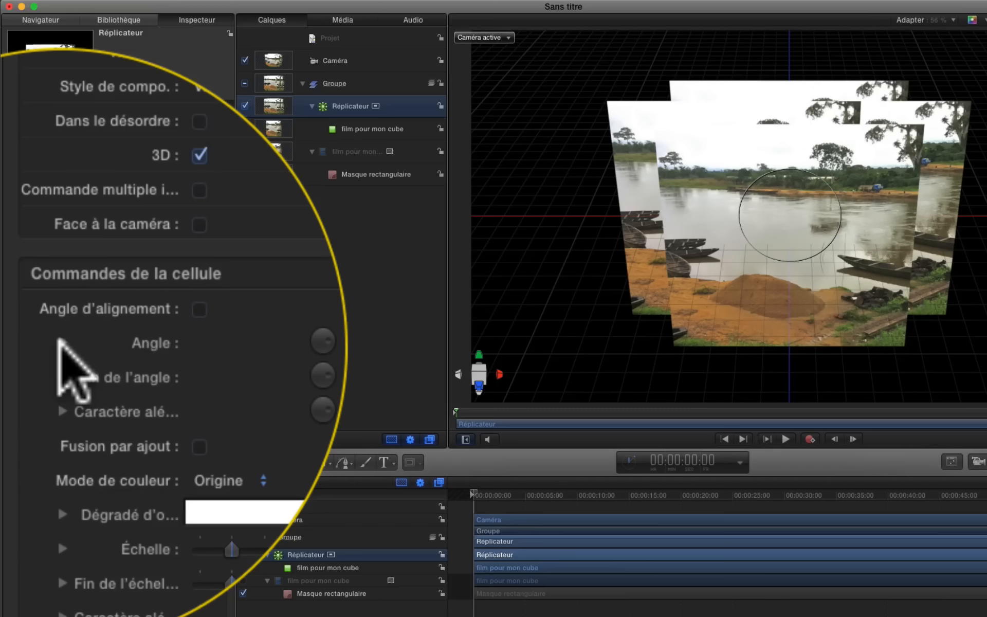
Set the replicator cells' Y angle to 90° and their Y end angle to 360°.
click(61, 343)
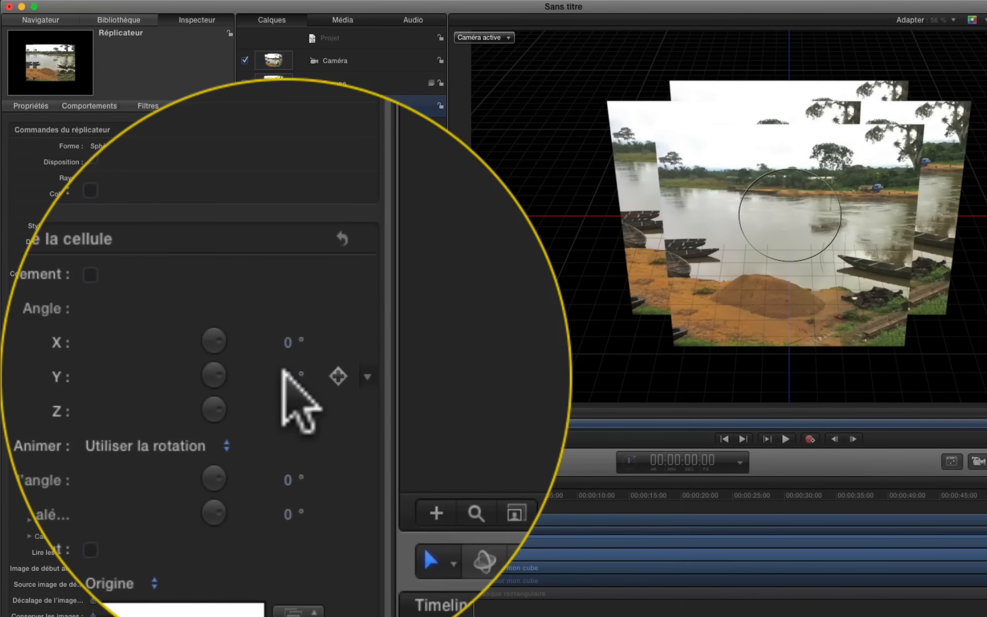
click(286, 369)
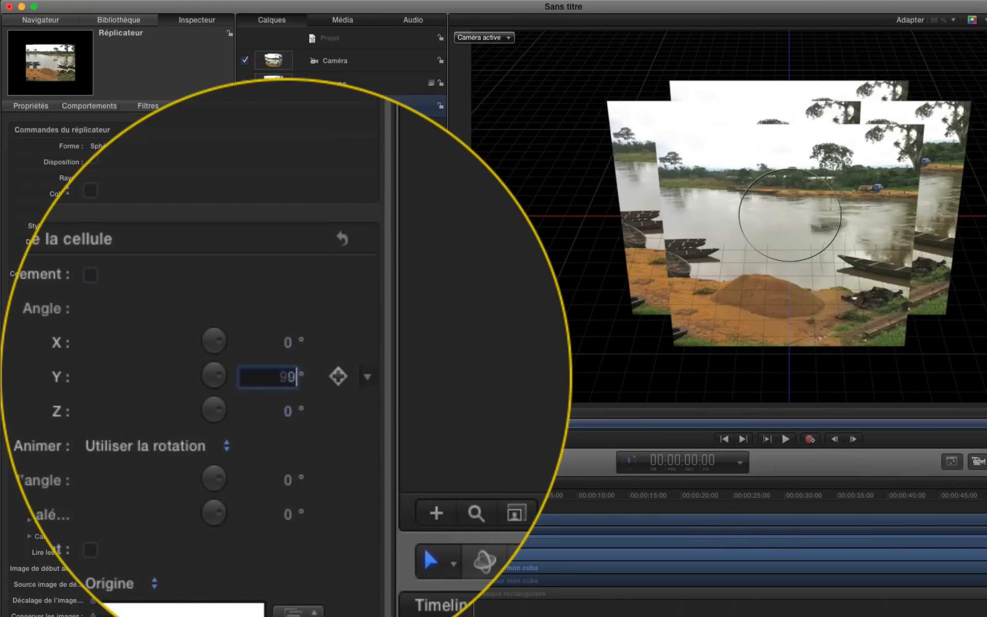
text(90)
key(Return)
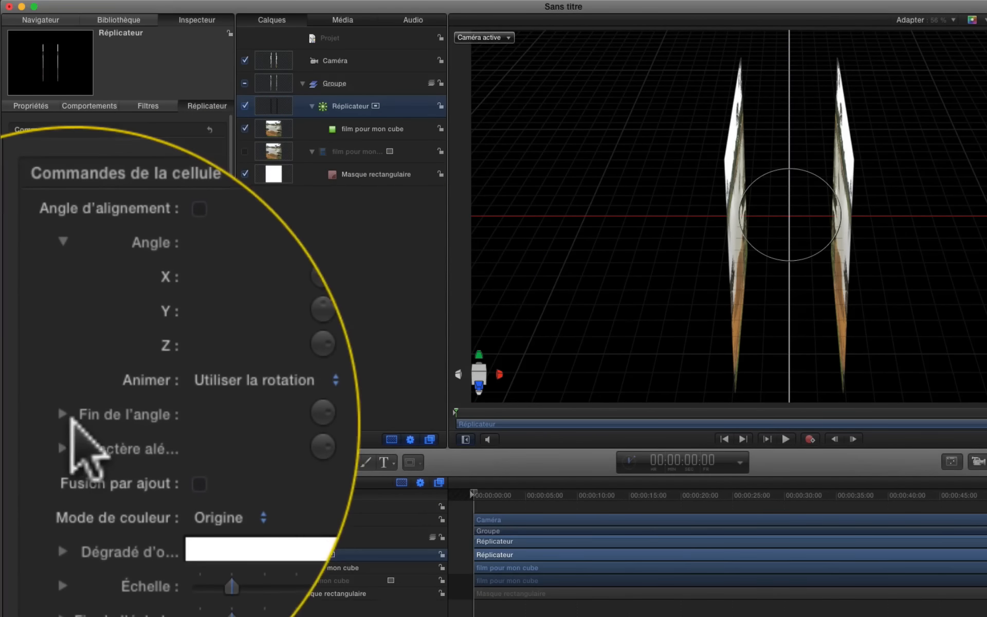
click(64, 416)
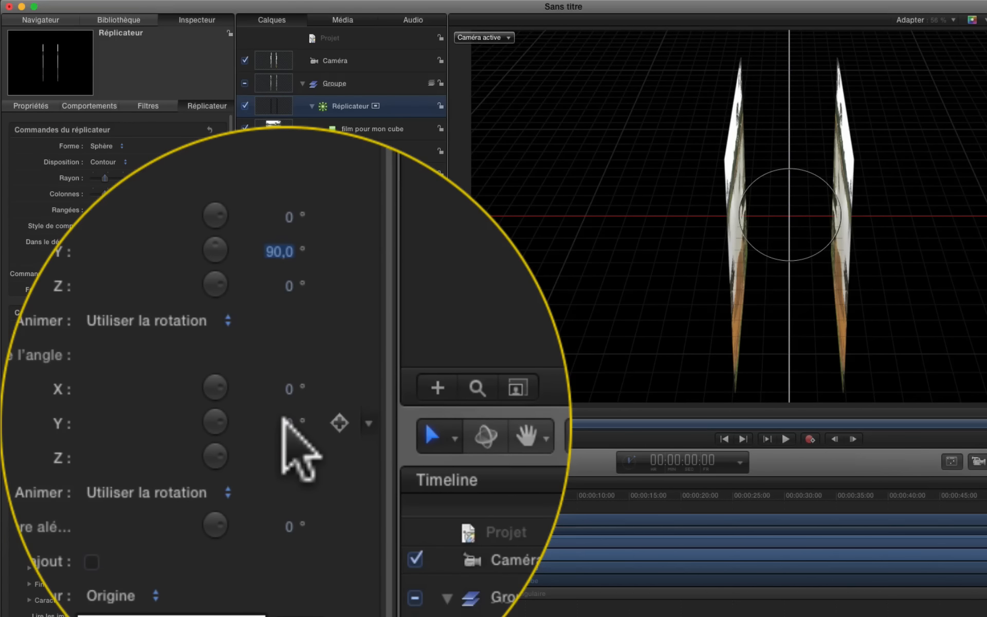
click(286, 420)
click(284, 421)
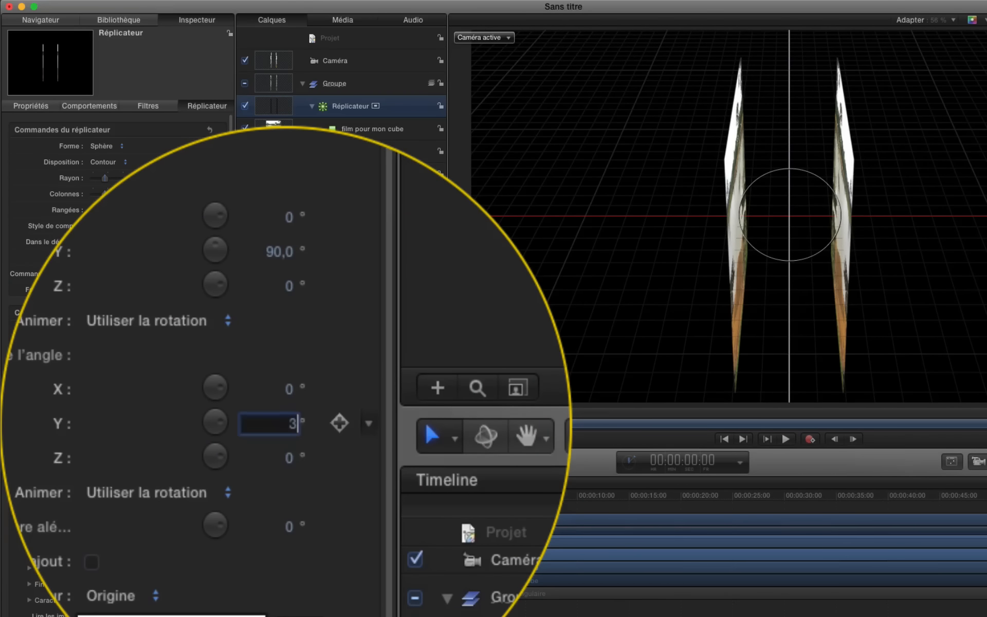
text(360)
key(Return)
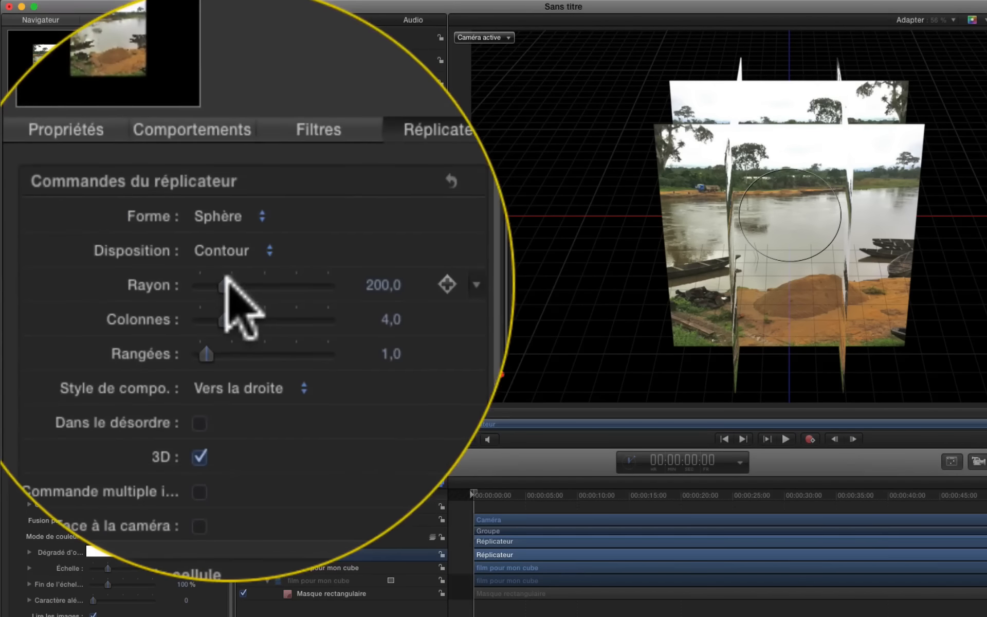
Increase the replicator's radius to 462 so the four faces meet, and set the source frame offset to 250.
click(382, 291)
drag(284, 278, 453, 286)
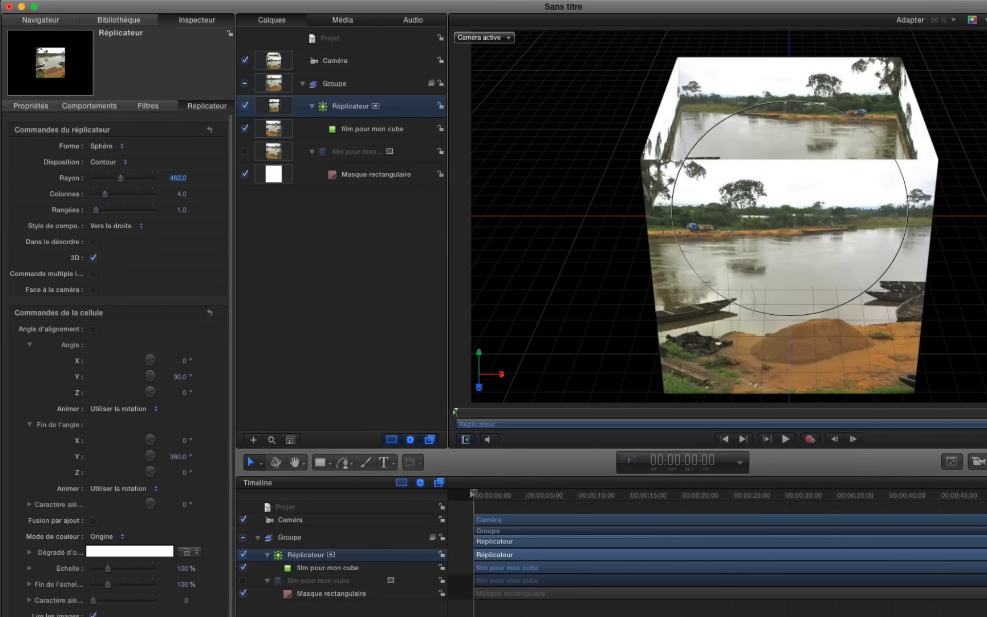
scroll(211, 591, down, 3)
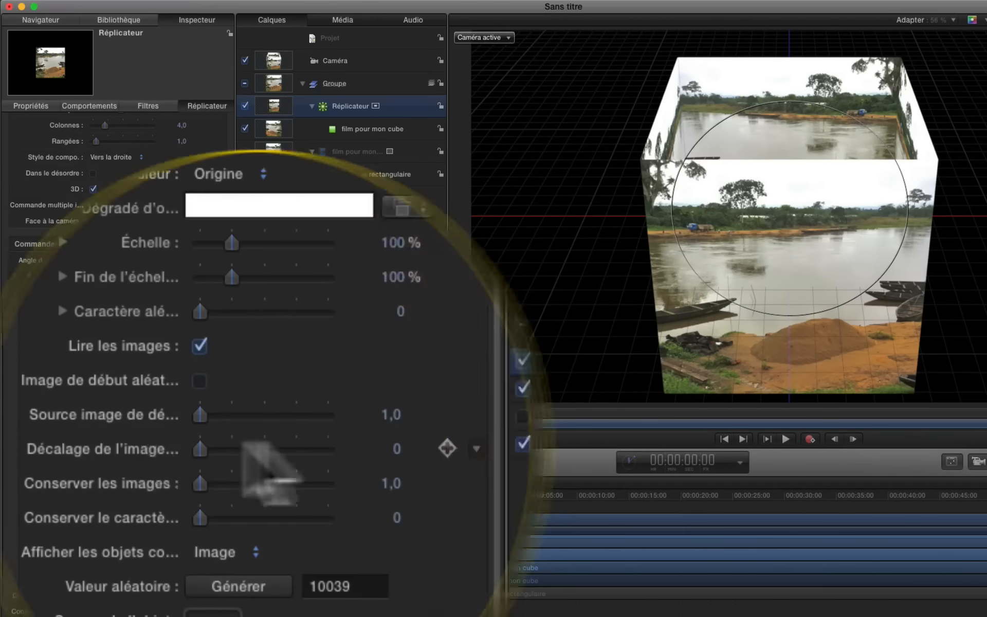
click(284, 439)
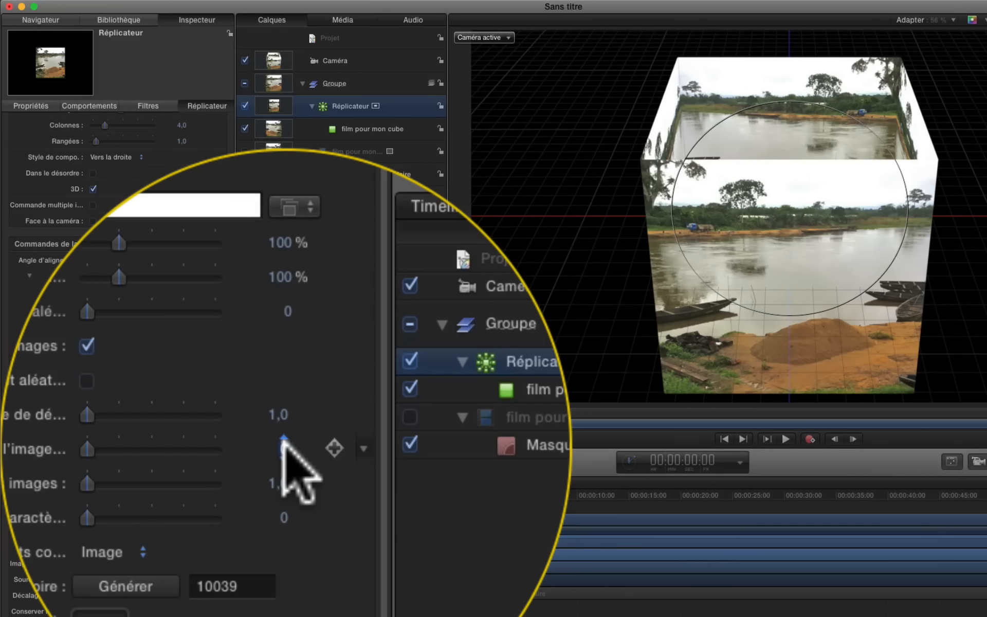
click(284, 440)
text(250)
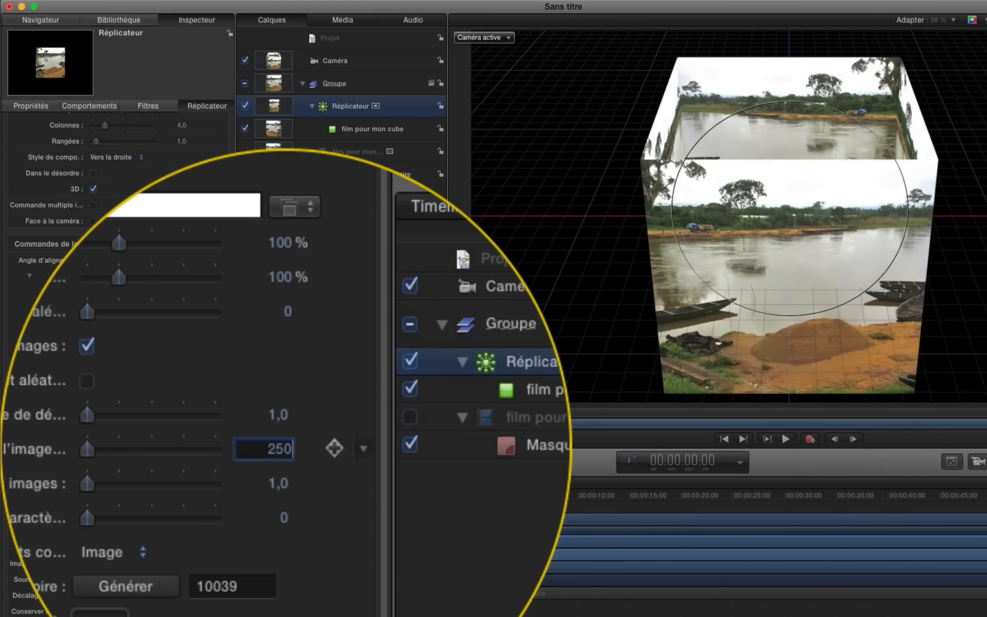
key(Return)
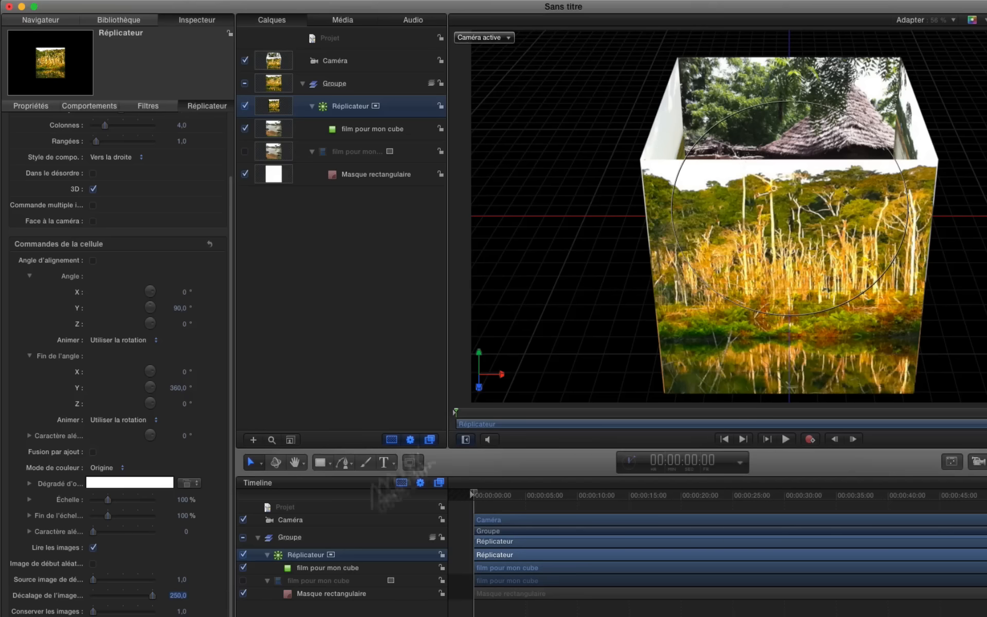
Duplicate the replicator and set the copy's number of columns to 2.
click(312, 105)
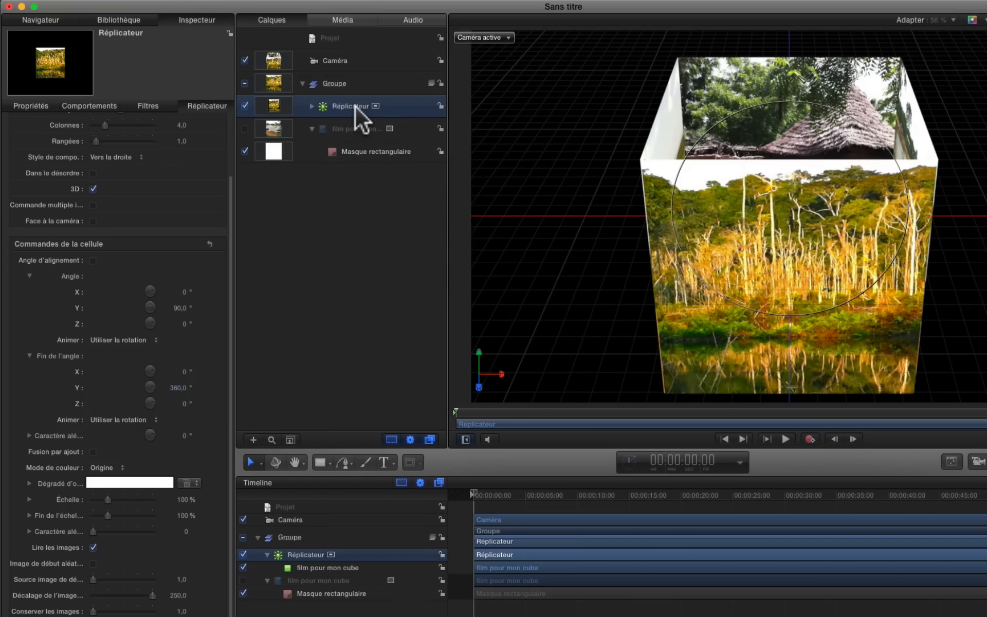
key(super)
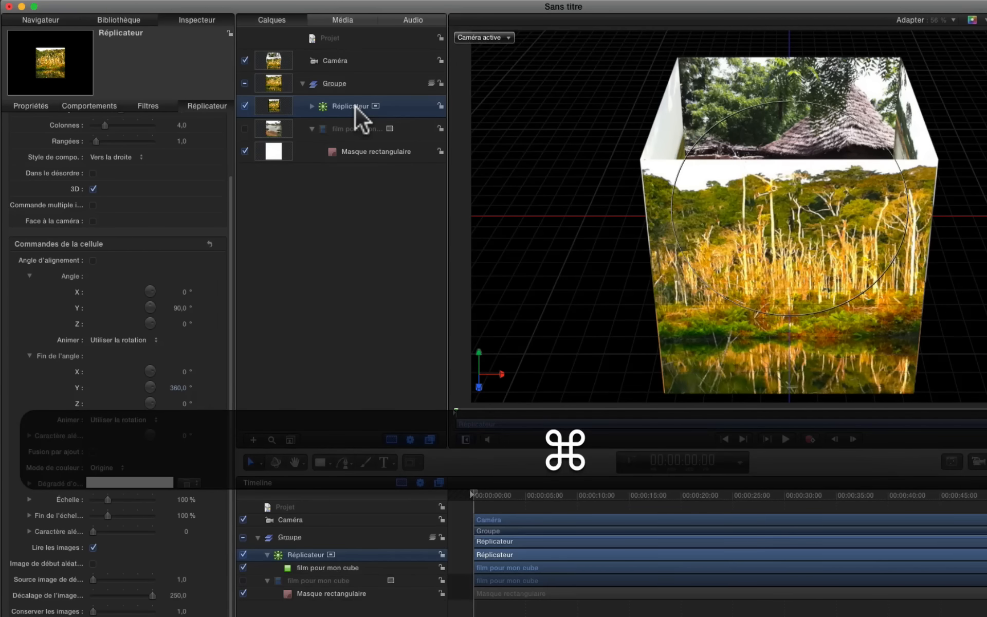
key(super+d)
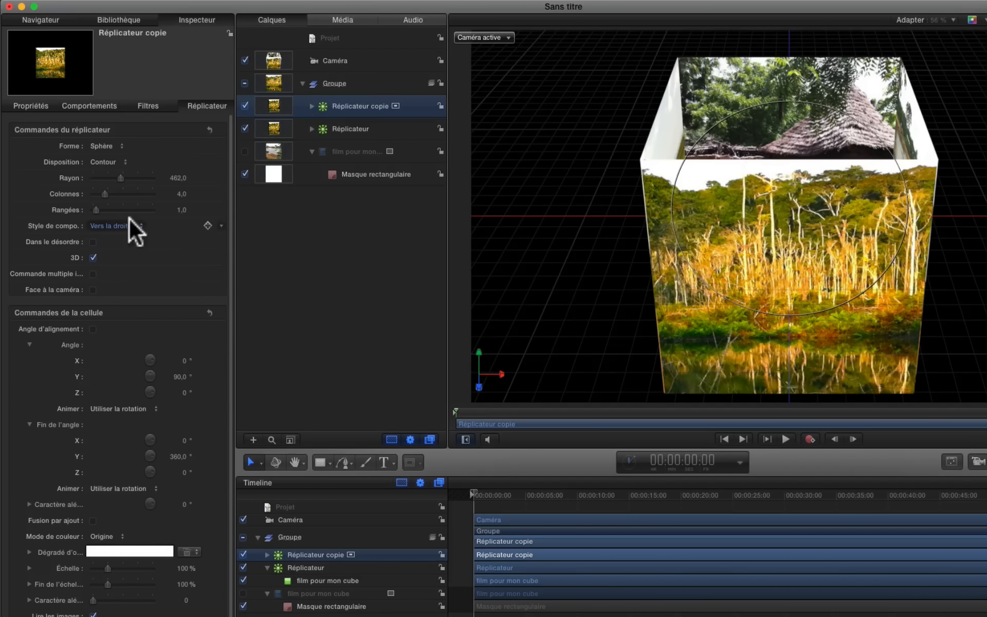
click(177, 193)
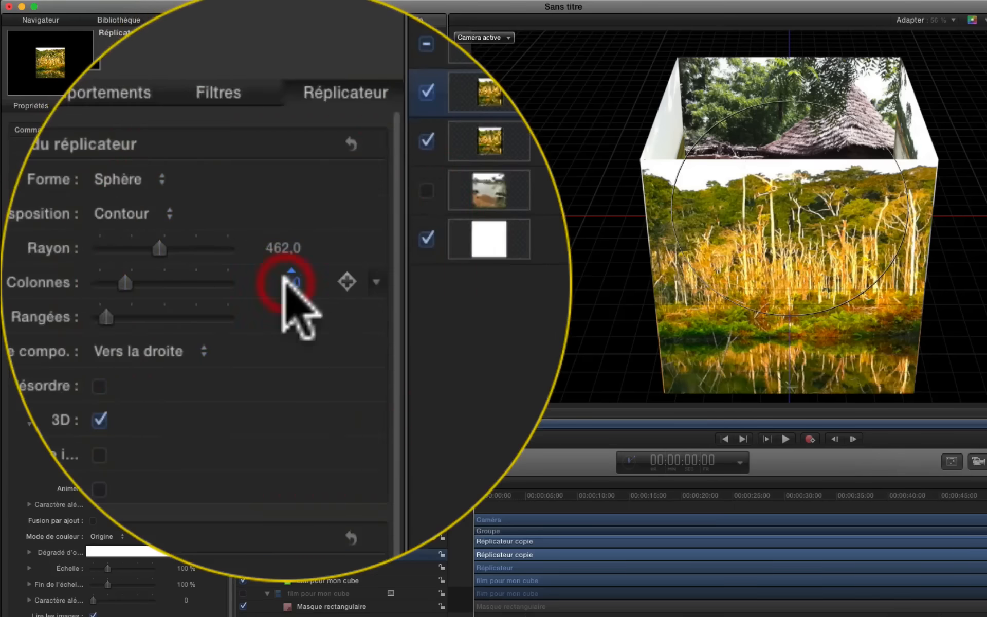
text(2)
key(Return)
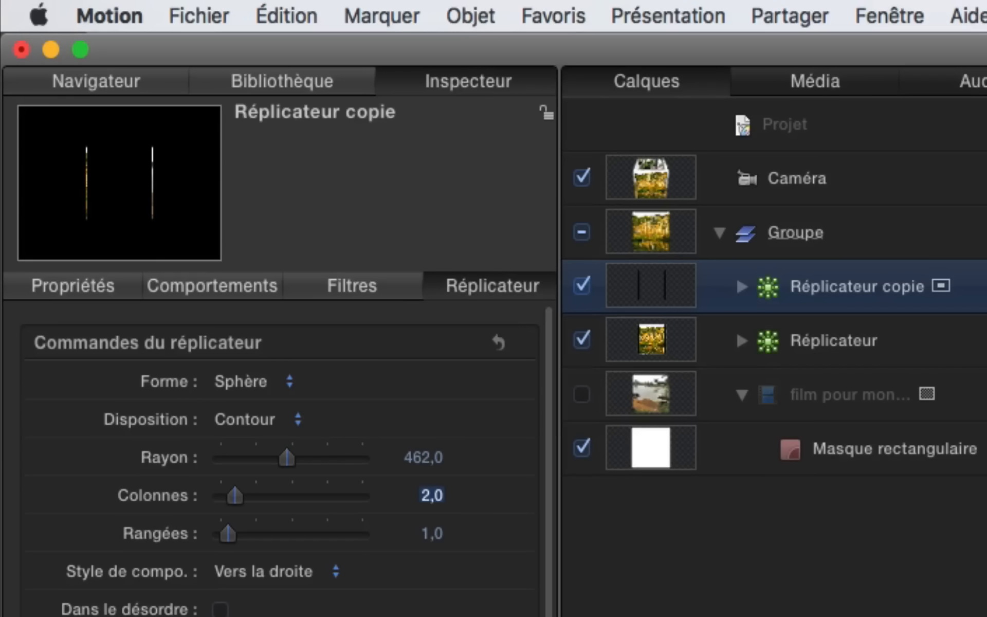
Rotate the replicator copy 90° about the Z axis and set its source start frame to 1000.
click(75, 286)
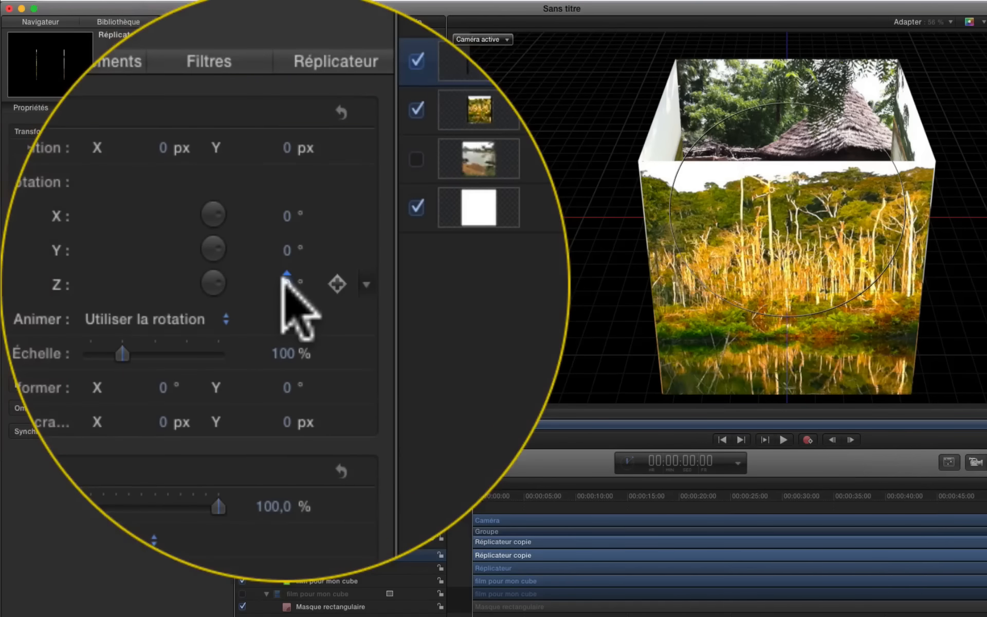
drag(282, 278, 302, 278)
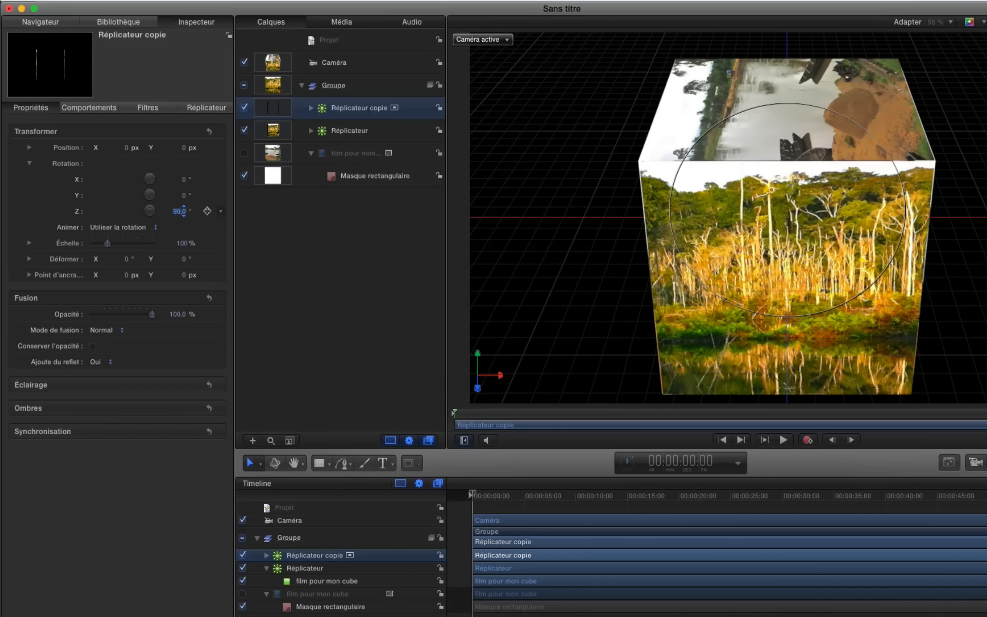
click(222, 108)
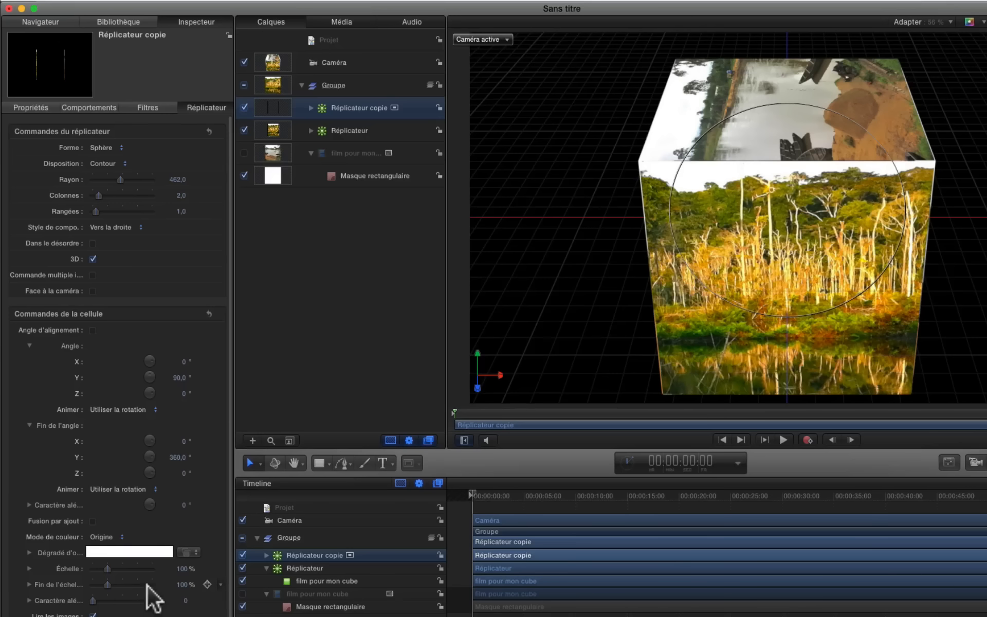
scroll(149, 591, down, 2)
scroll(149, 576, down, 3)
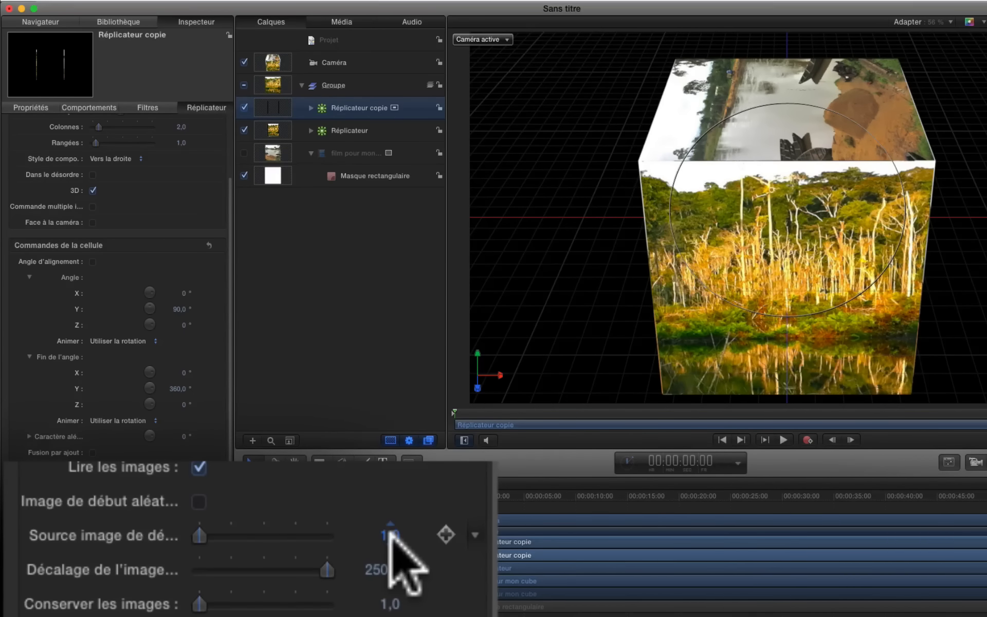
click(391, 535)
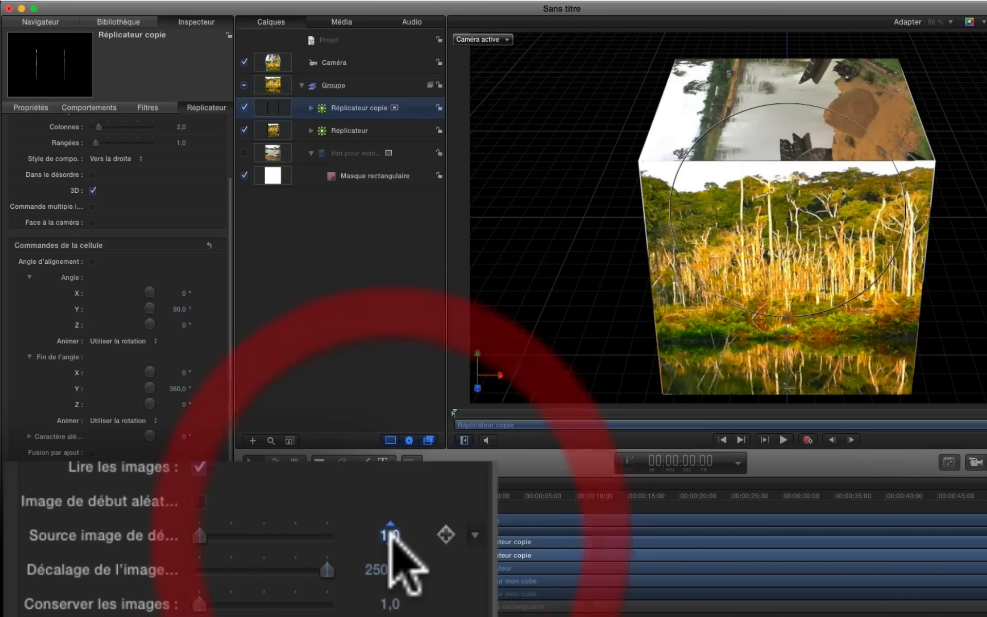
text(1000)
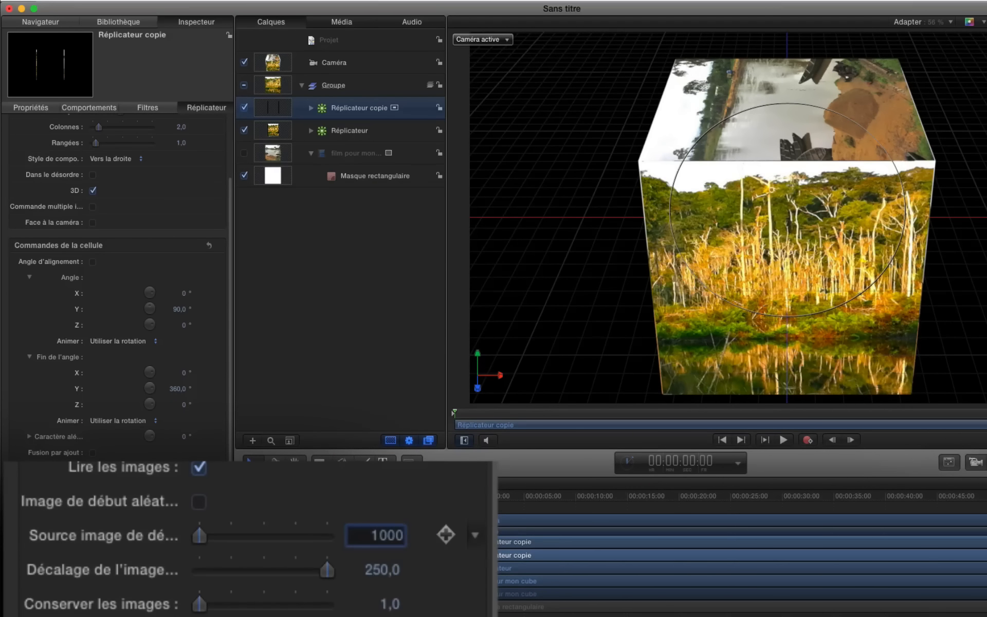
key(Return)
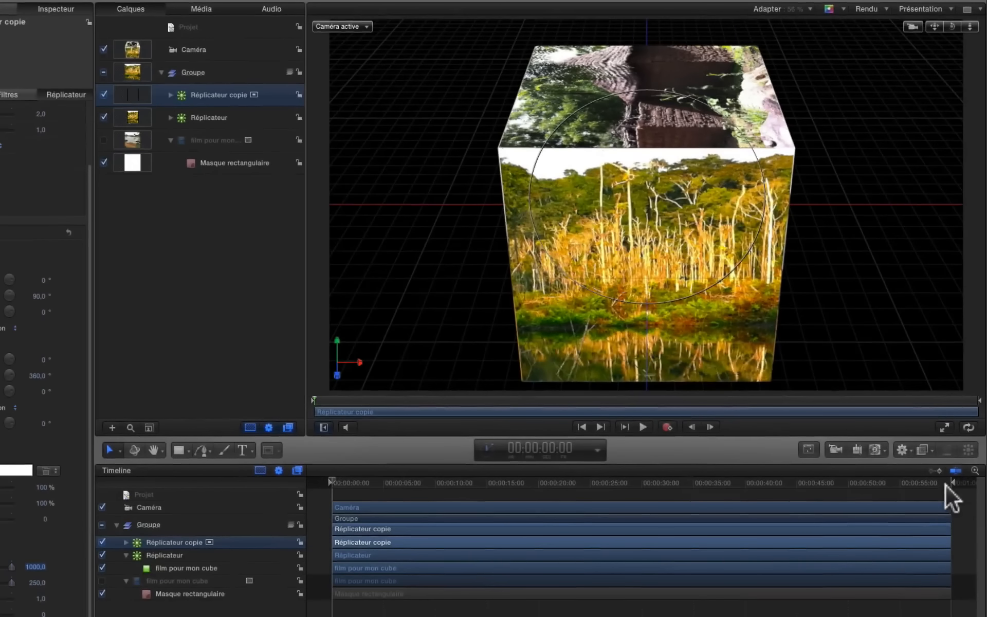
Check the project's last frame number by switching the time display at the end to frames, and back to timecode.
click(950, 484)
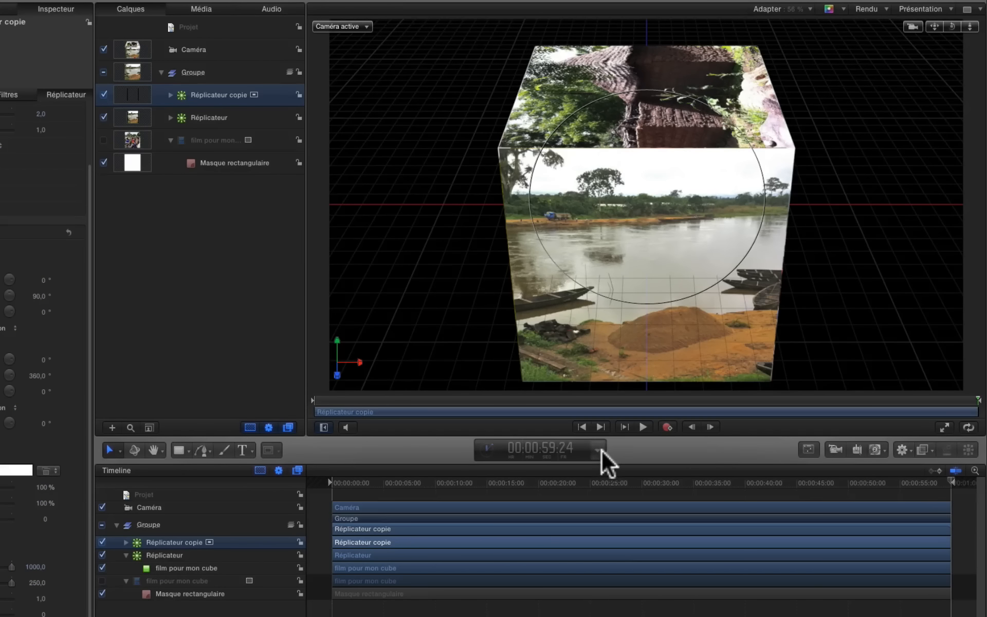
click(597, 451)
click(604, 452)
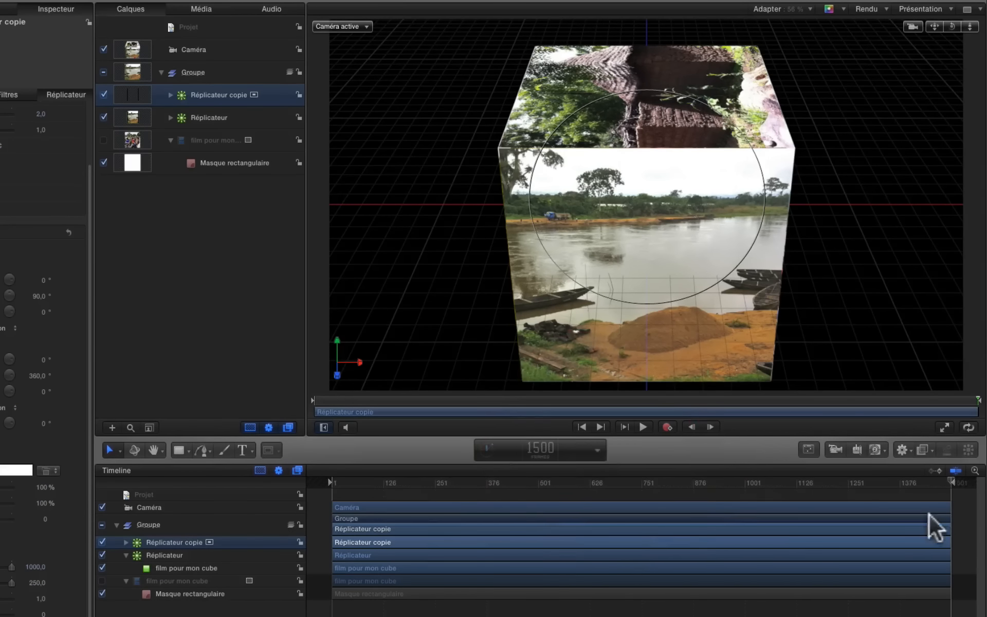
click(598, 450)
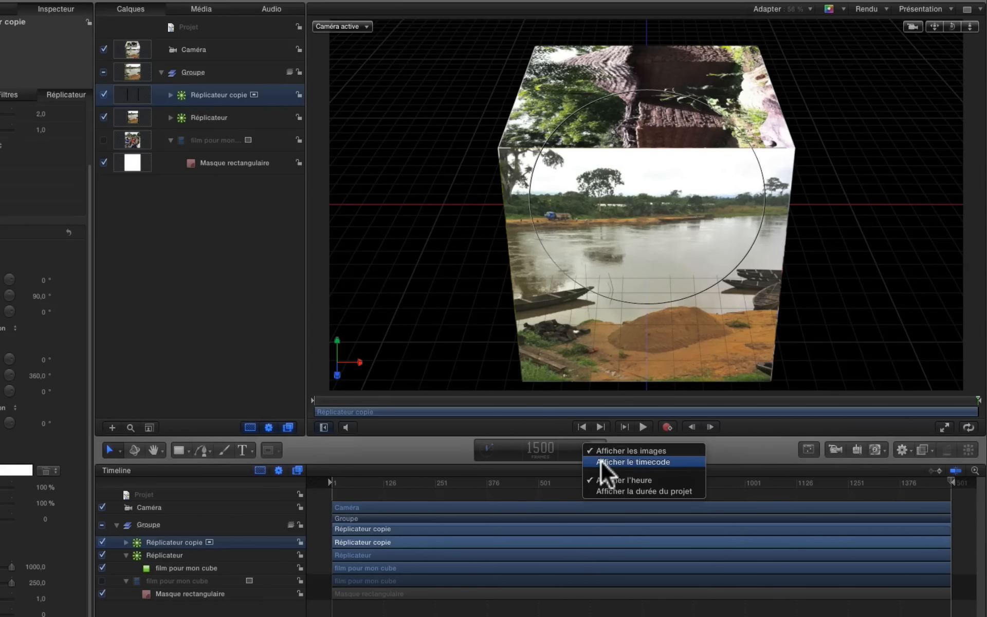
click(600, 462)
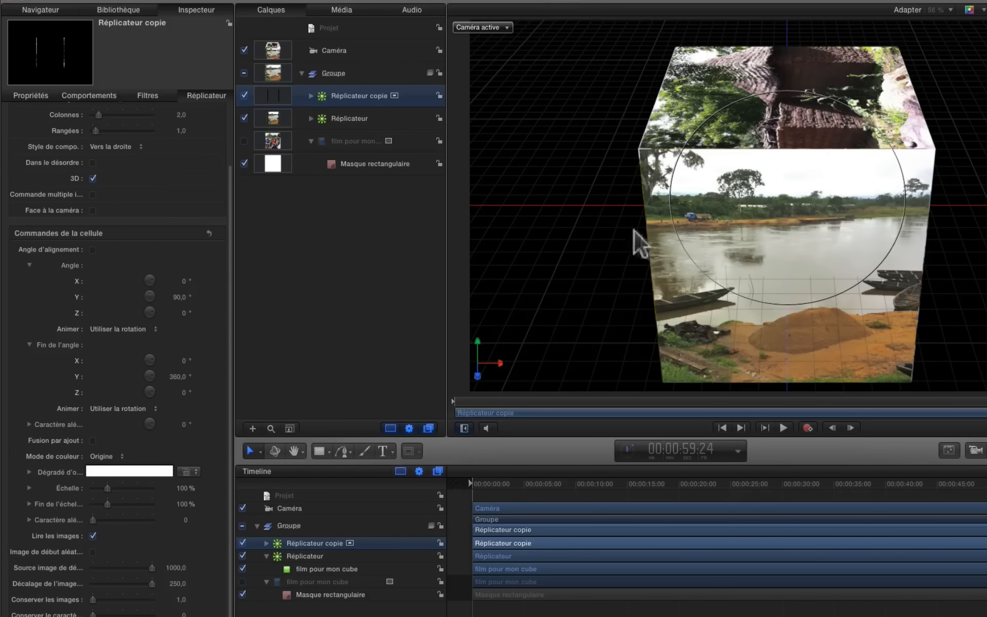
Scale the whole group containing the cube down to 76%.
click(365, 72)
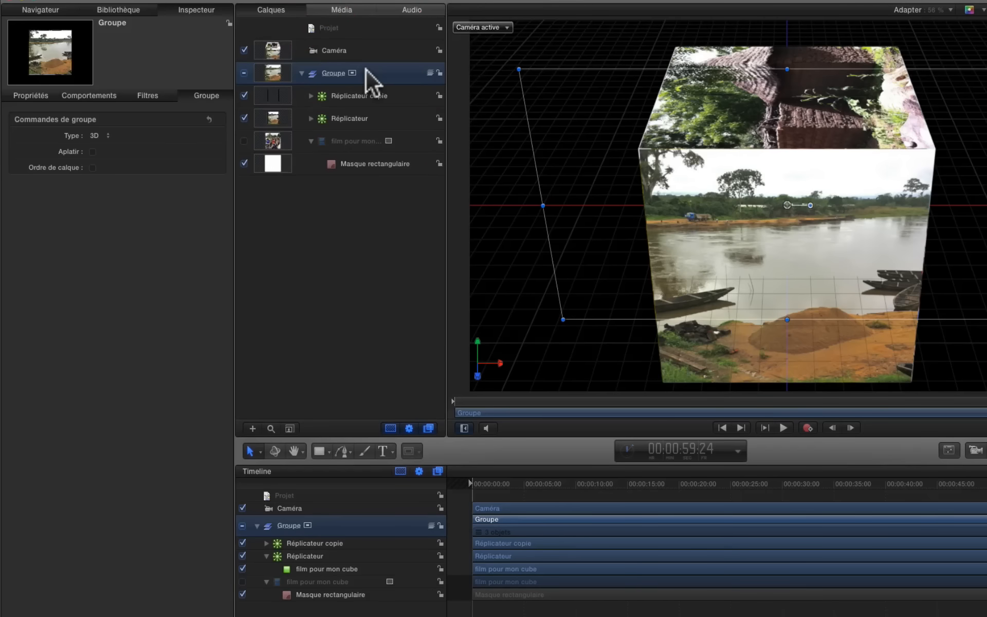
click(31, 94)
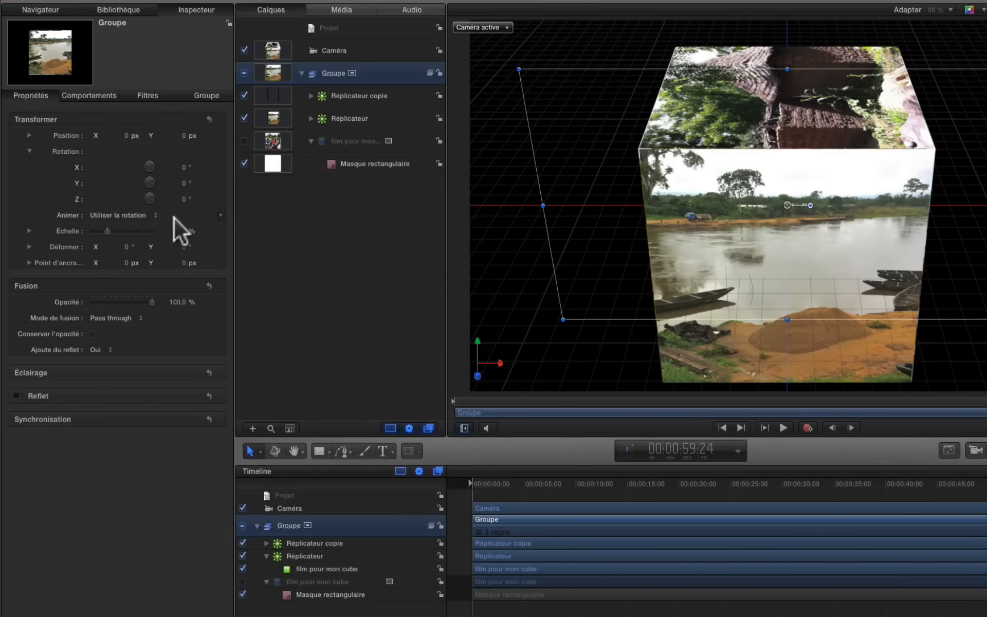
click(107, 229)
drag(106, 229, 103, 229)
drag(222, 265, 222, 265)
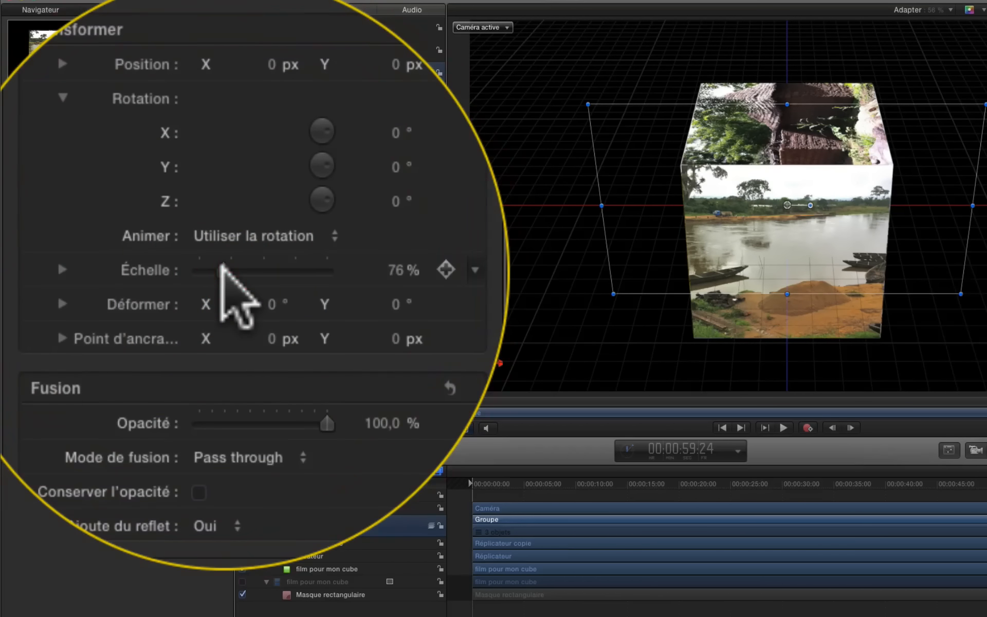
Set the cube group's scale to 80% and return the playhead to the start of the project.
drag(284, 265, 286, 263)
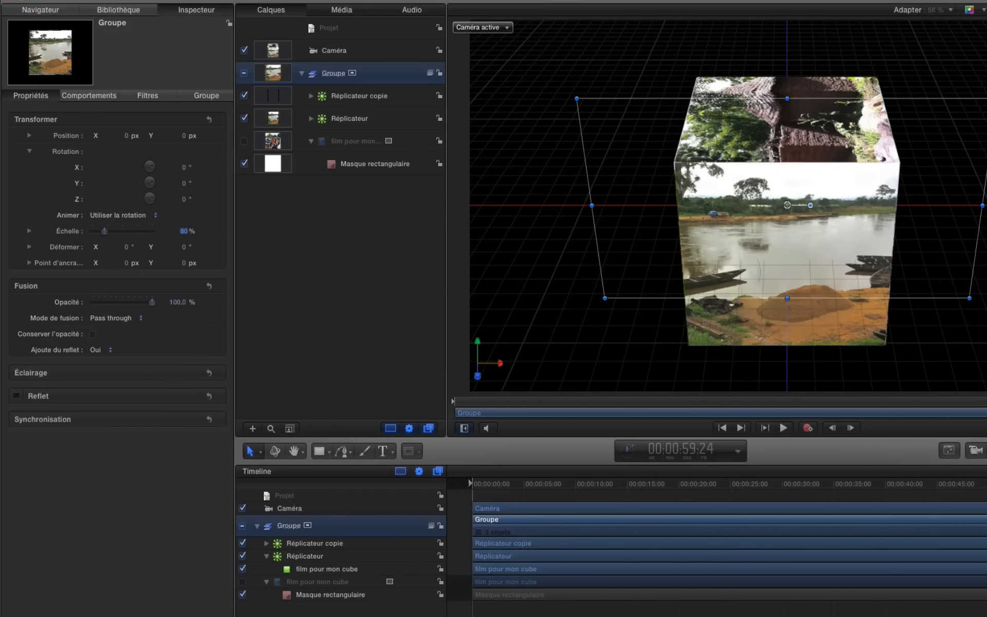
drag(986, 484, 444, 586)
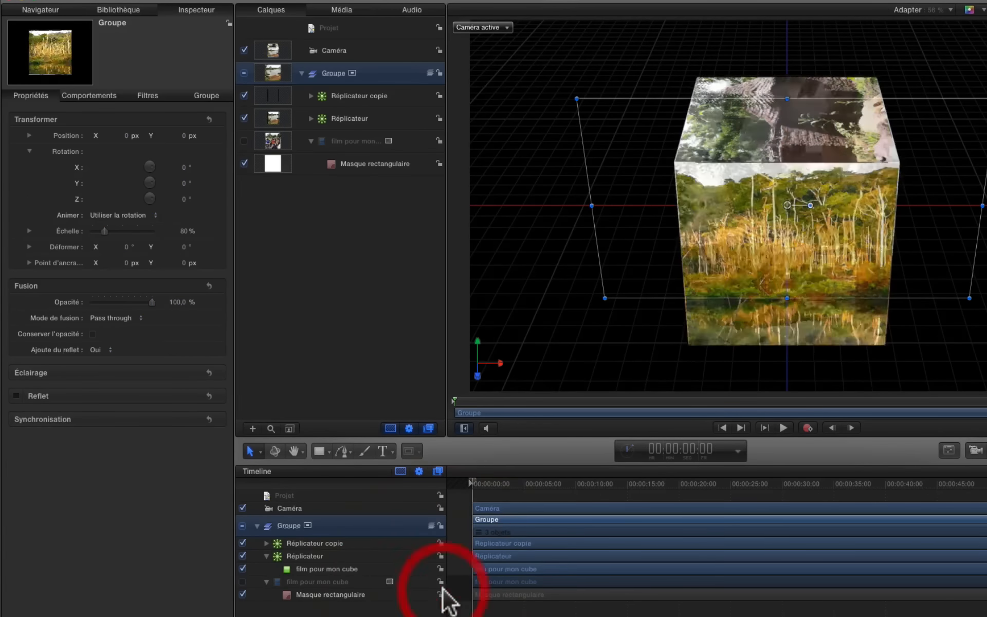
Add a Pente parameter behavior to the group's X rotation with a final value of 720°.
right_click(76, 167)
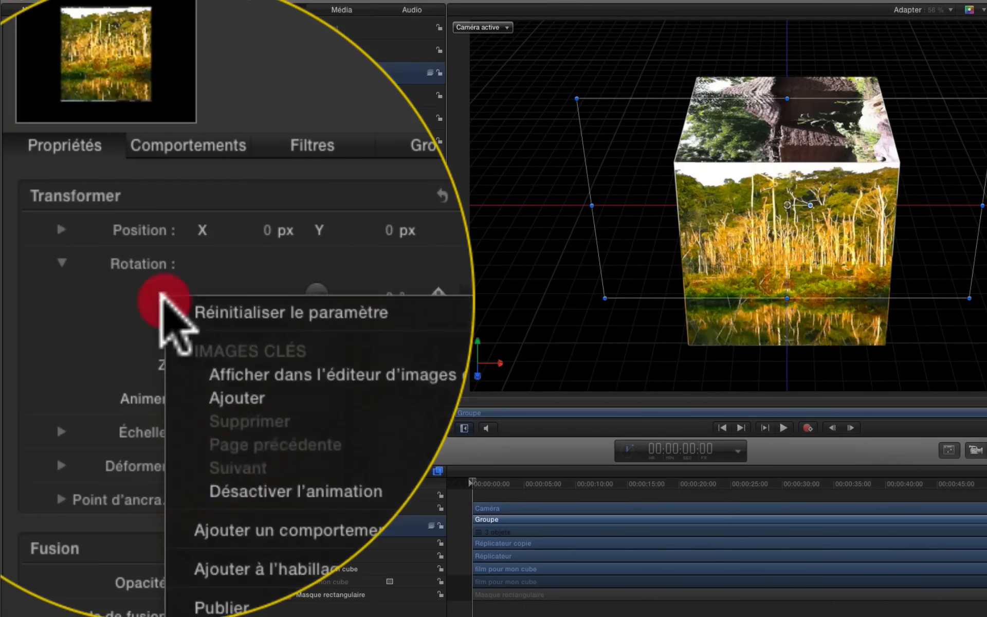
mouse_move(309, 297)
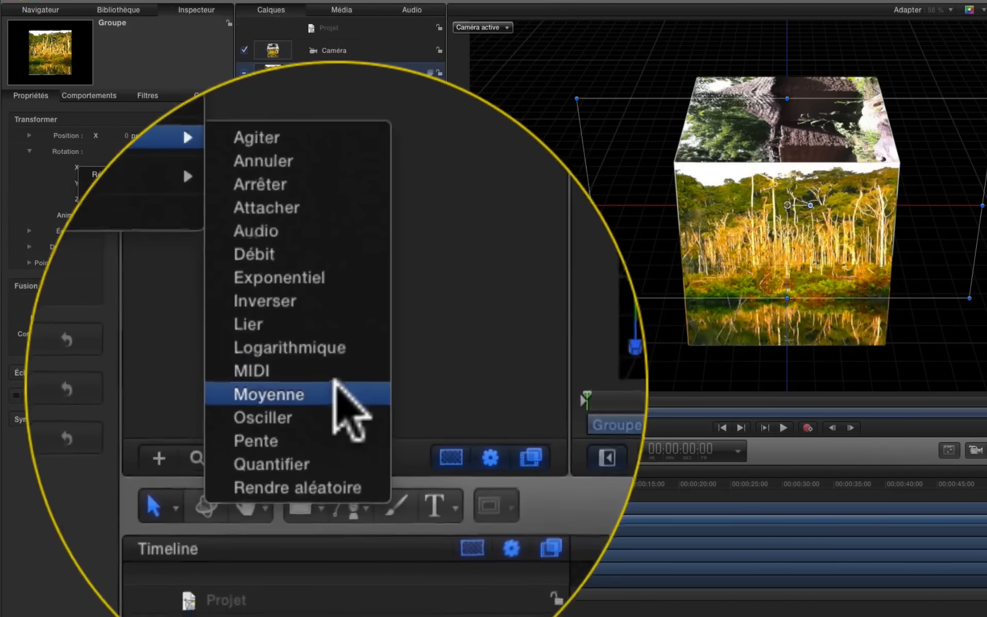
click(329, 402)
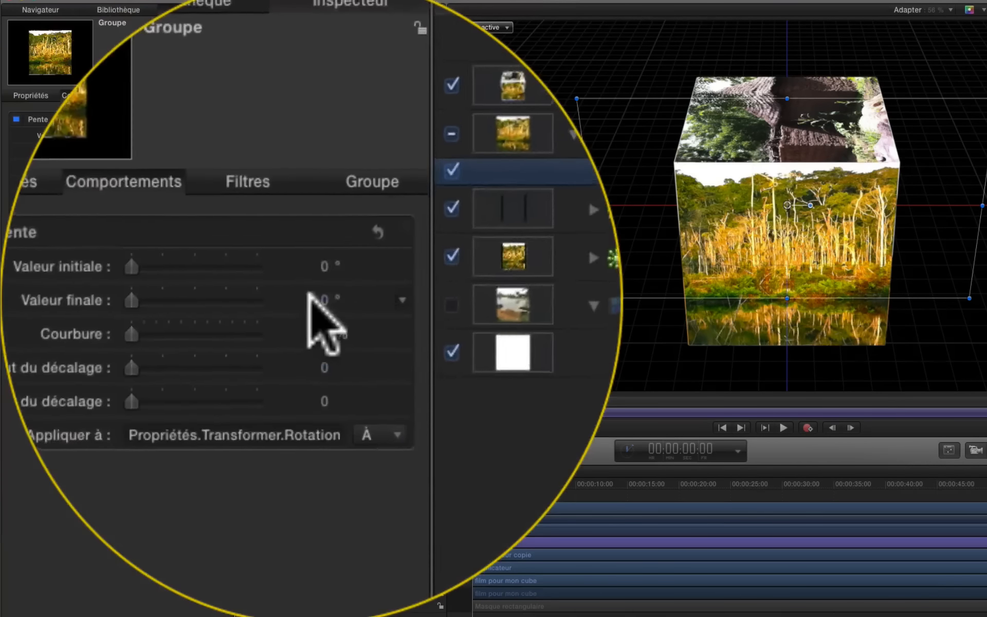
click(308, 292)
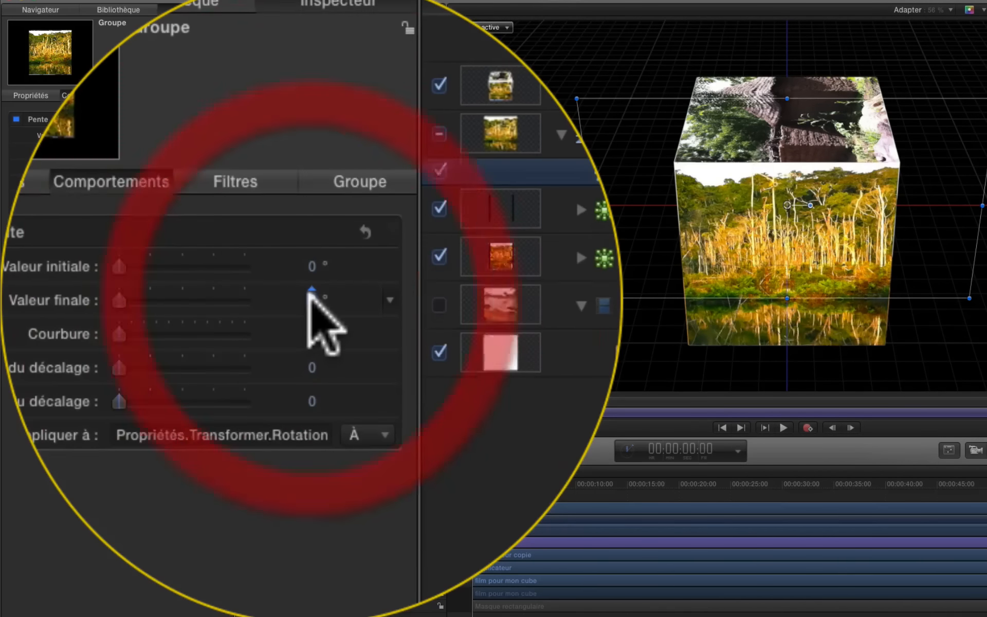
click(309, 297)
text(7)
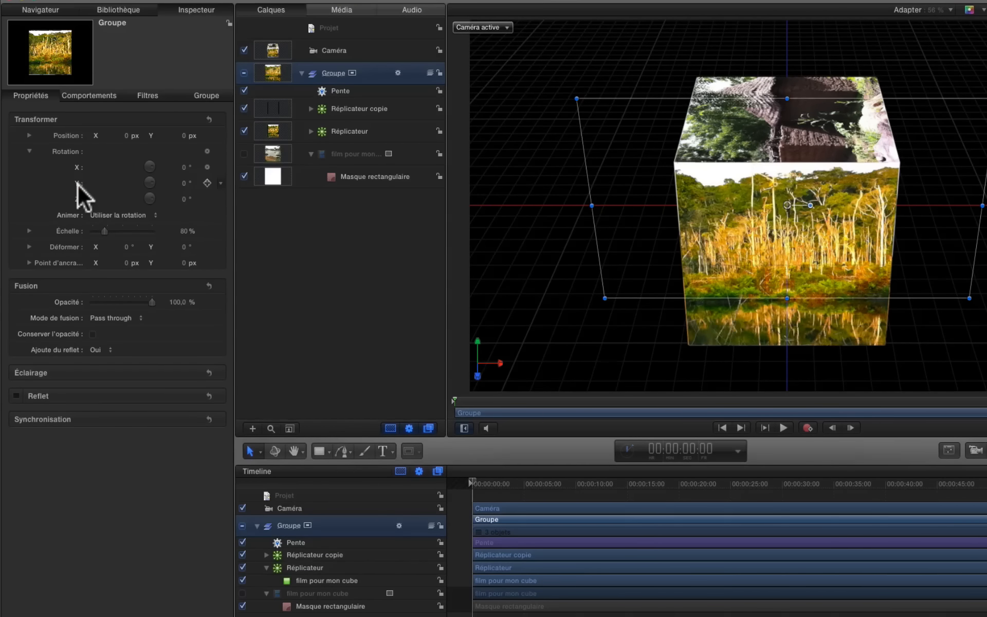
Add a Pente behavior to the group's Y rotation with a final value of 360° and scrub through the rotation.
right_click(78, 183)
mouse_move(140, 298)
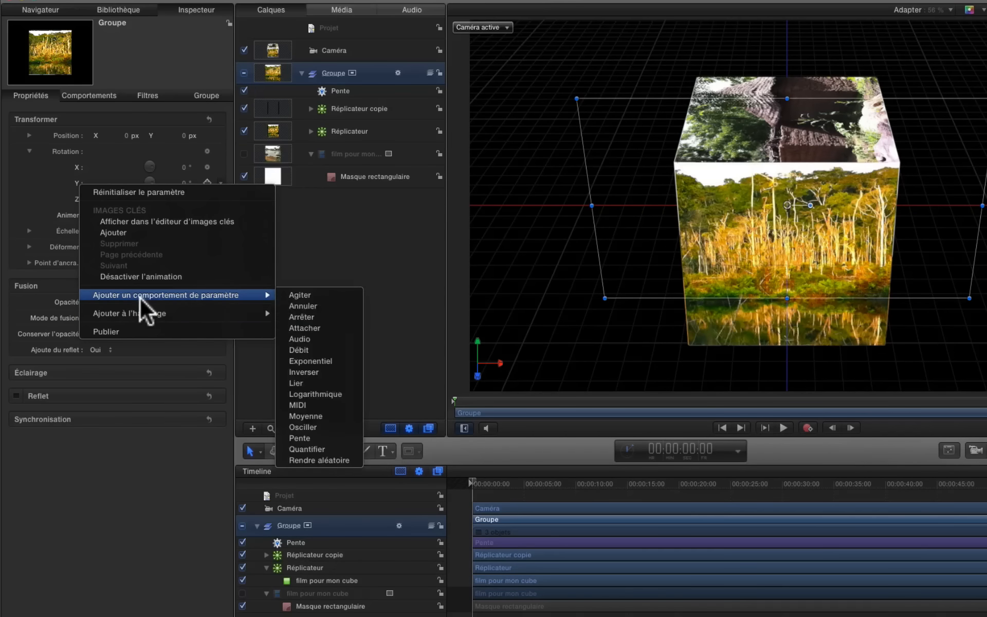
click(302, 437)
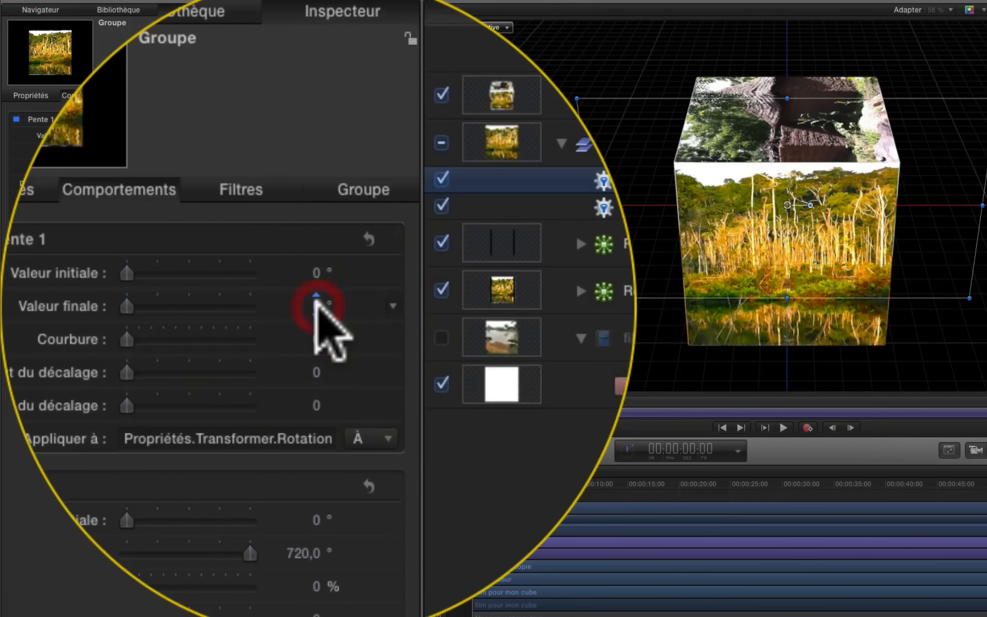
text(360)
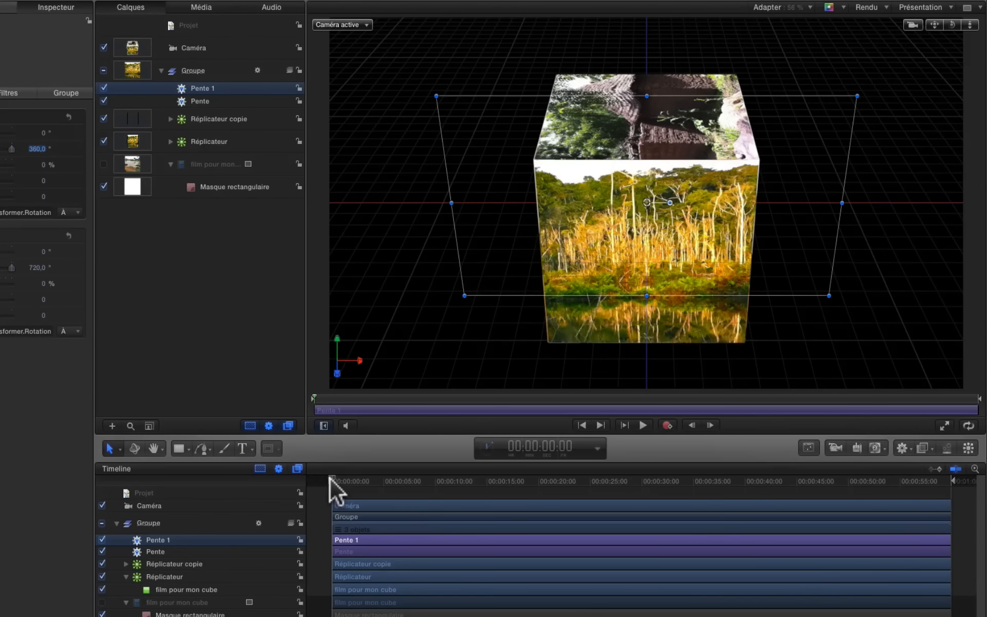
drag(330, 479, 372, 490)
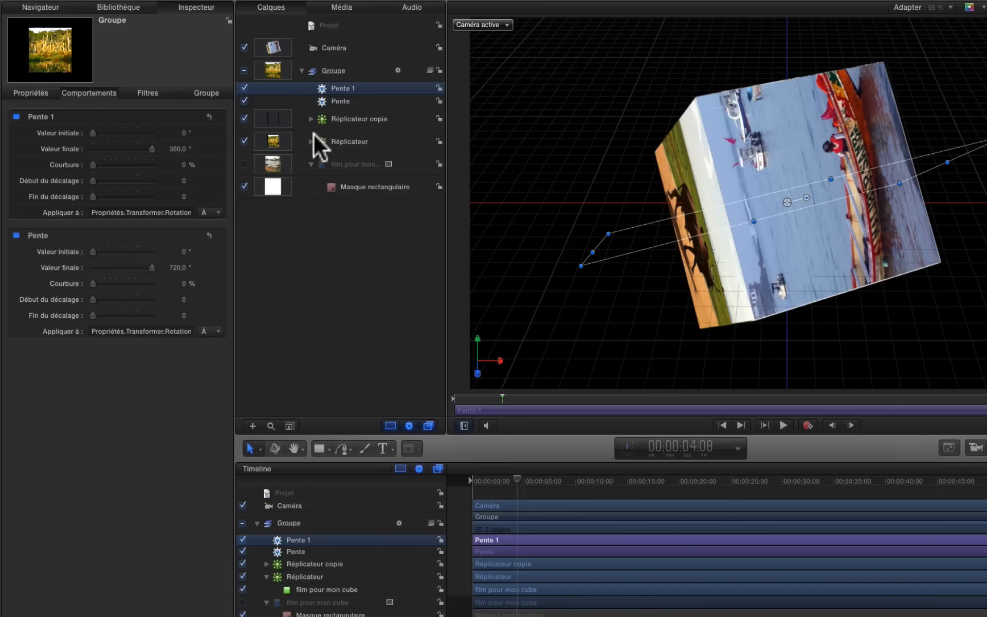
Set the radius of both the original replicator and its copy to 461.
click(311, 140)
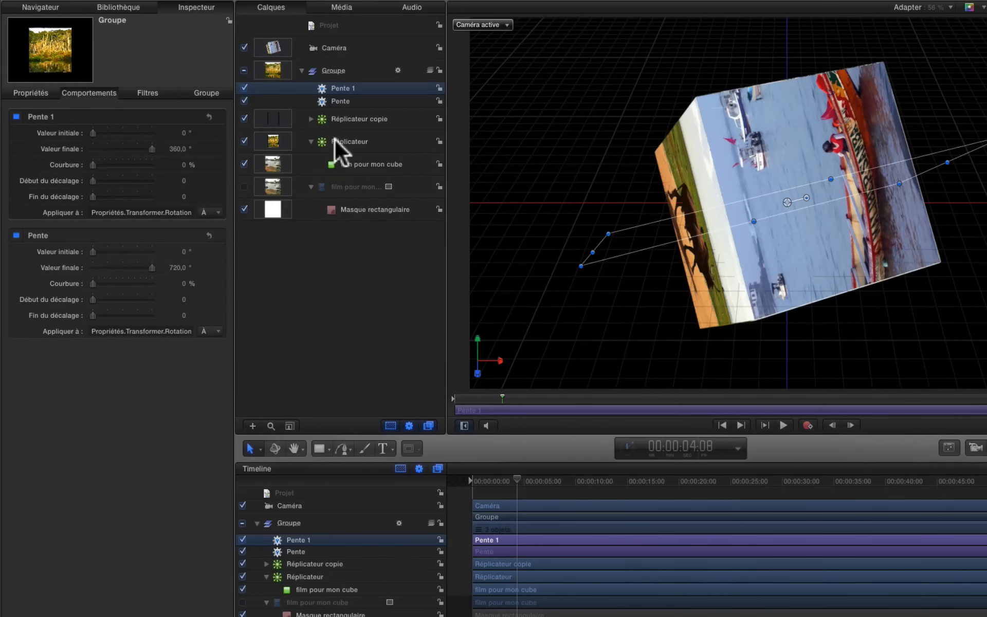
click(332, 141)
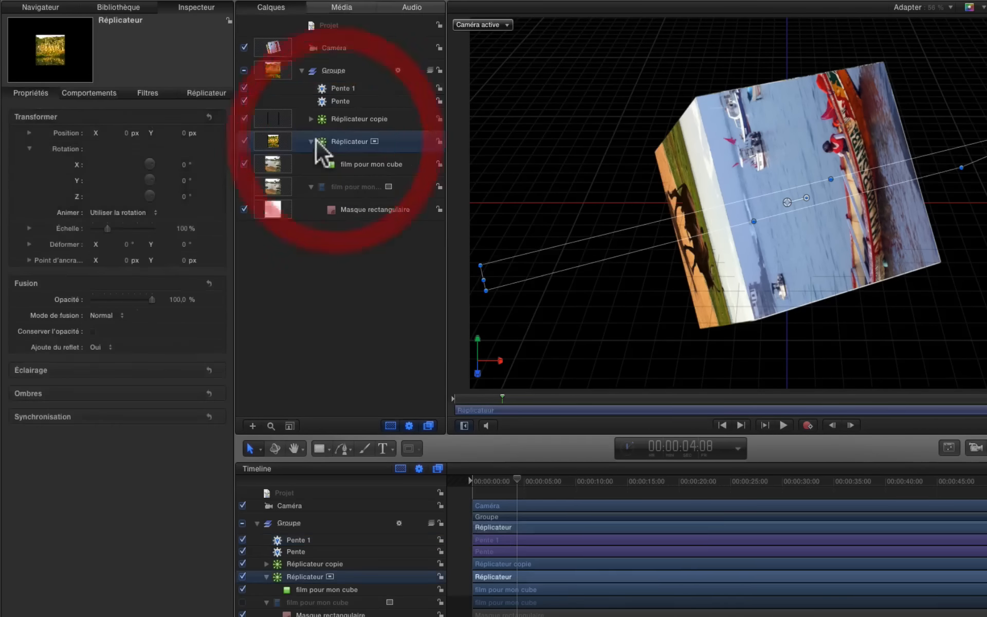
click(187, 91)
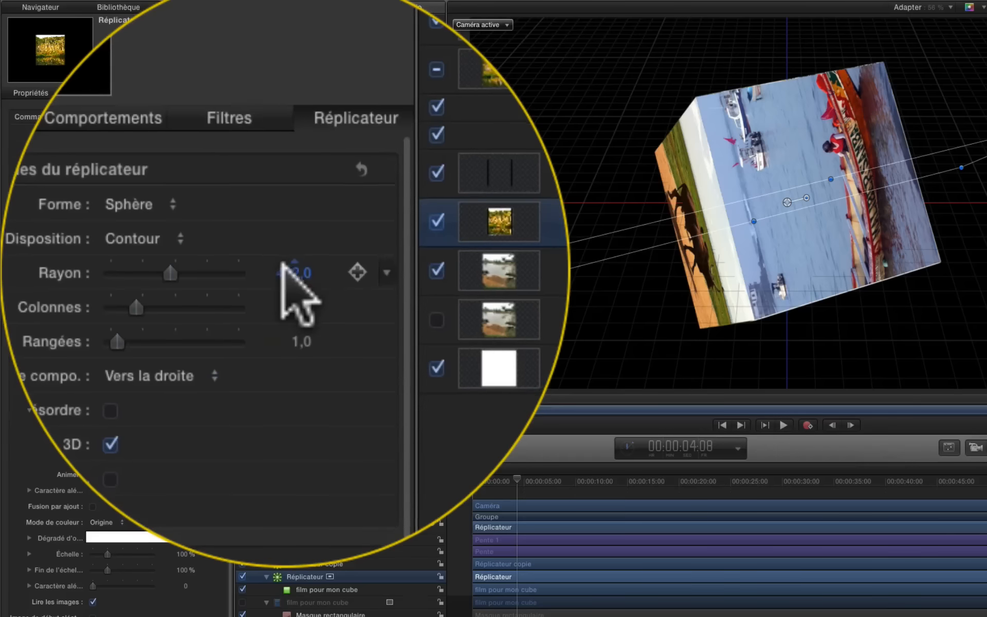
click(284, 267)
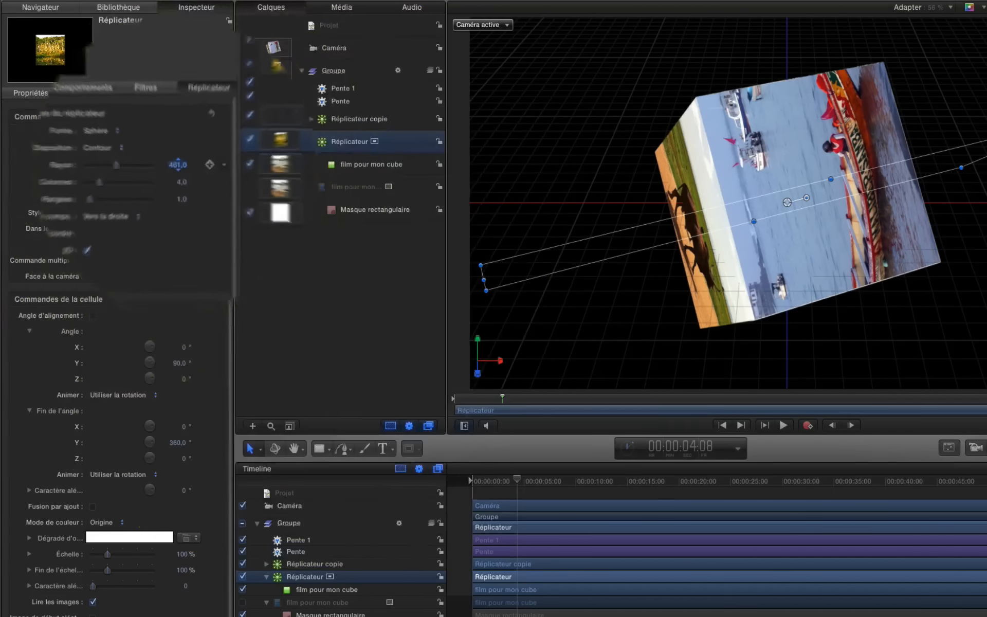
click(361, 120)
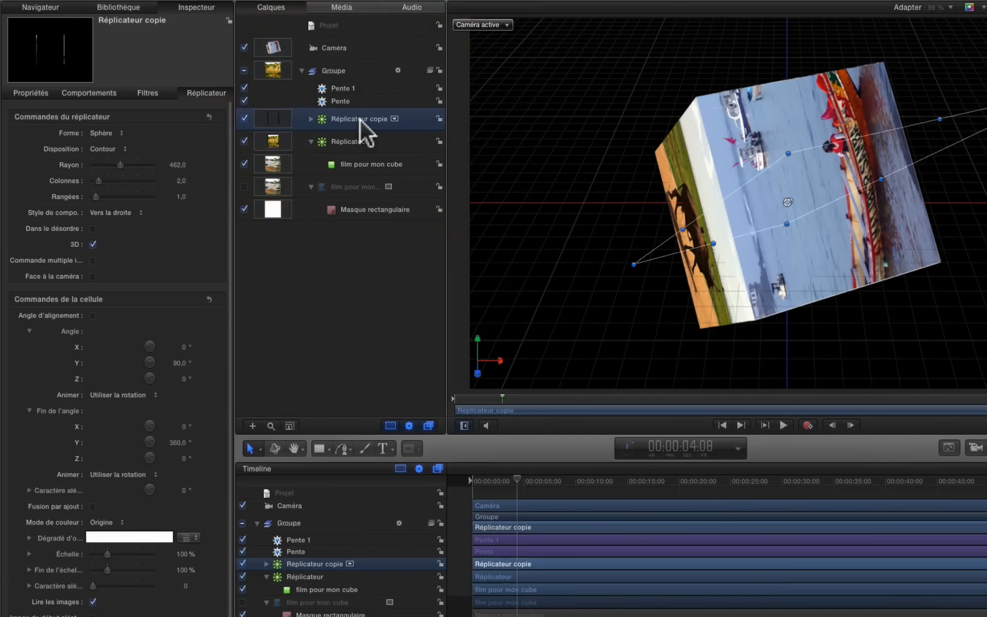
click(178, 165)
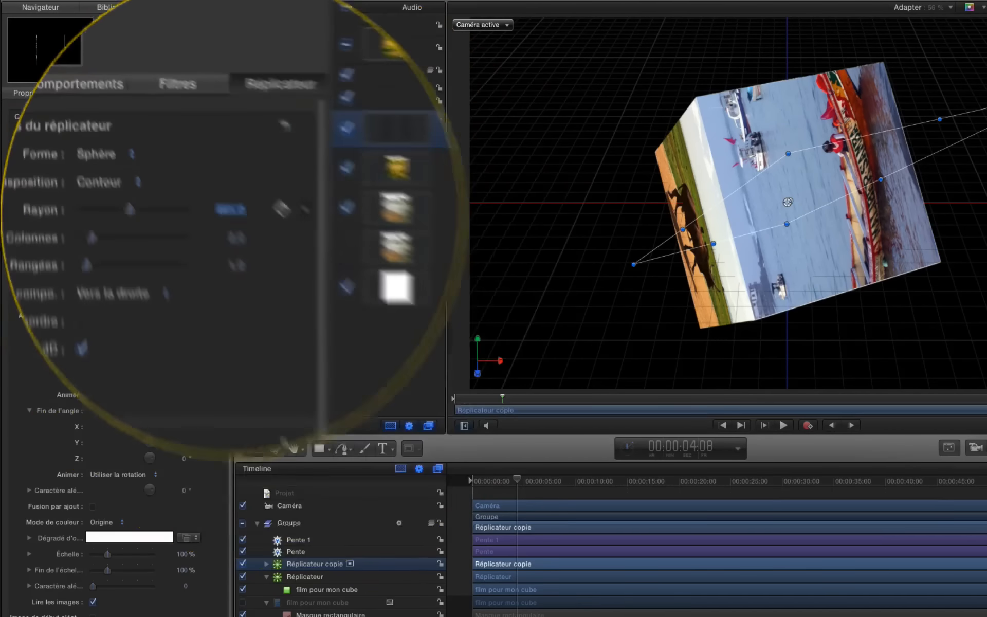
Set the radius of the replicator copy and the original replicator to 460, checking the cube's edges at different times.
drag(645, 483, 681, 491)
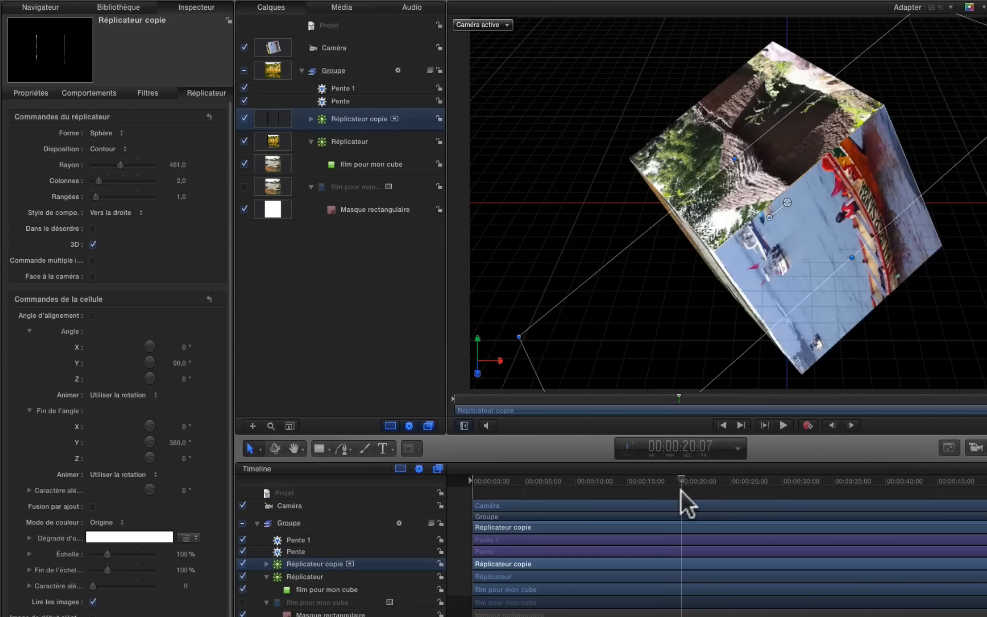
click(175, 164)
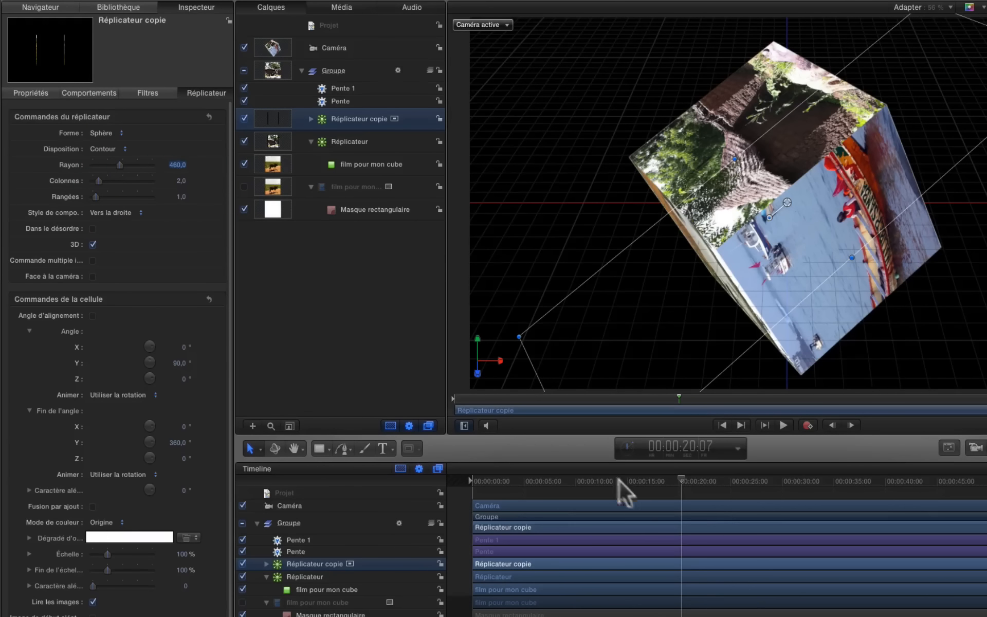
click(560, 478)
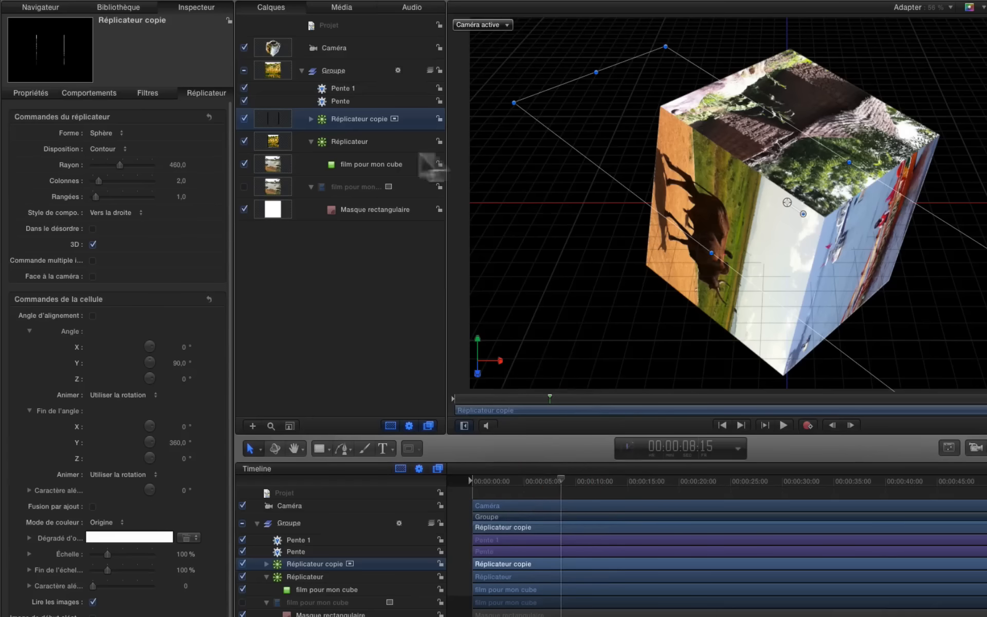
click(359, 141)
click(178, 165)
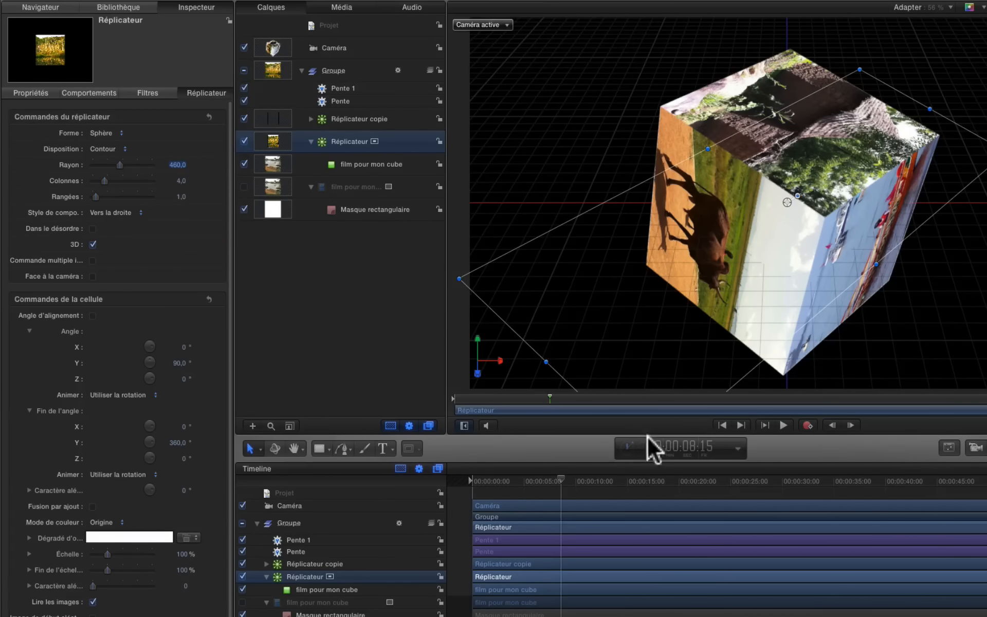
drag(571, 480, 555, 480)
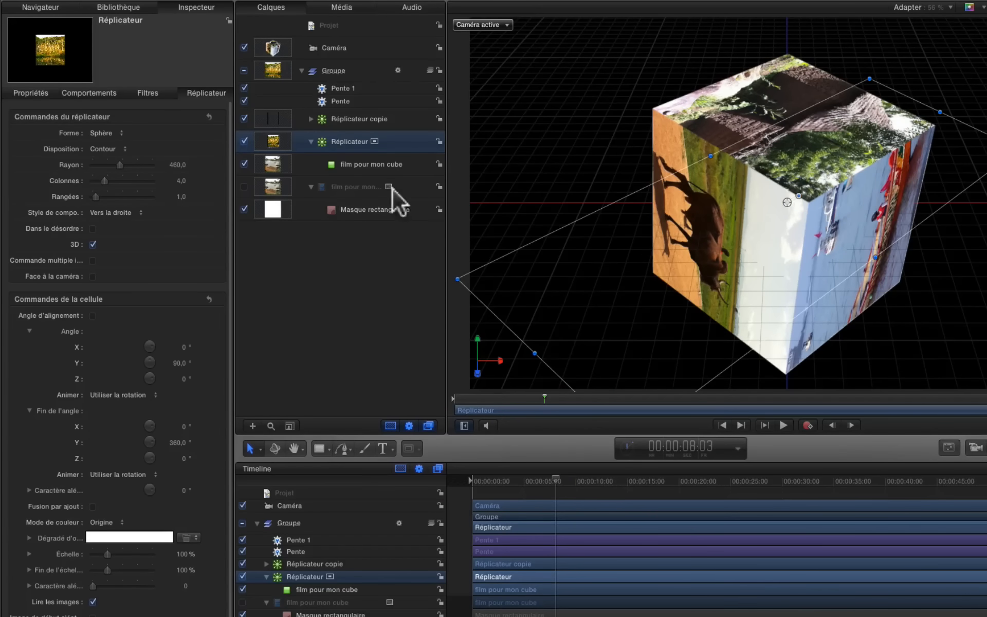
Round the corners of the rectangular mask by setting its Rondeur to 13, and scrub through the cube animation.
click(379, 214)
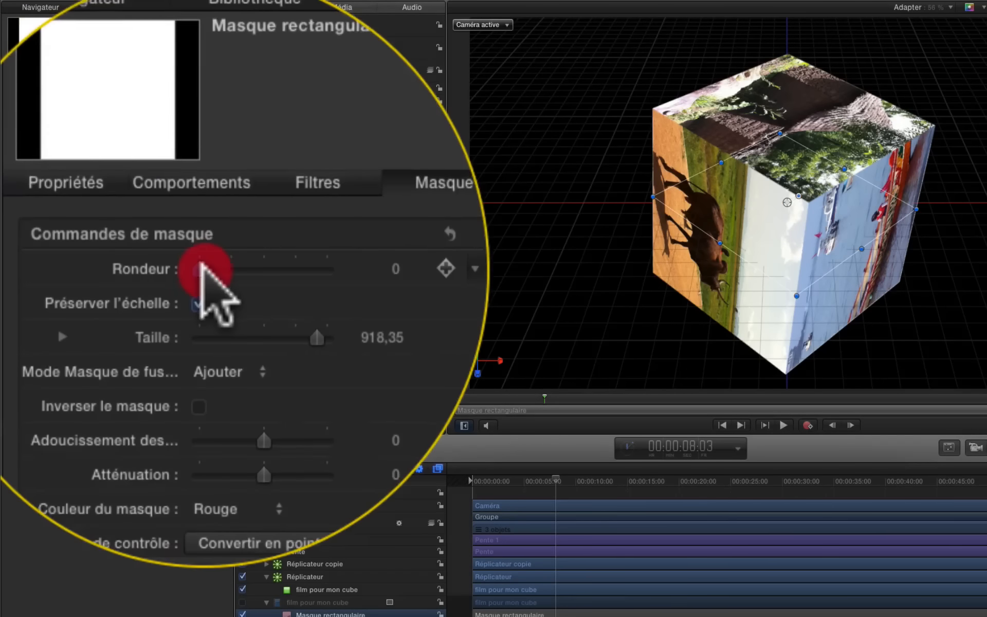
drag(200, 265, 232, 265)
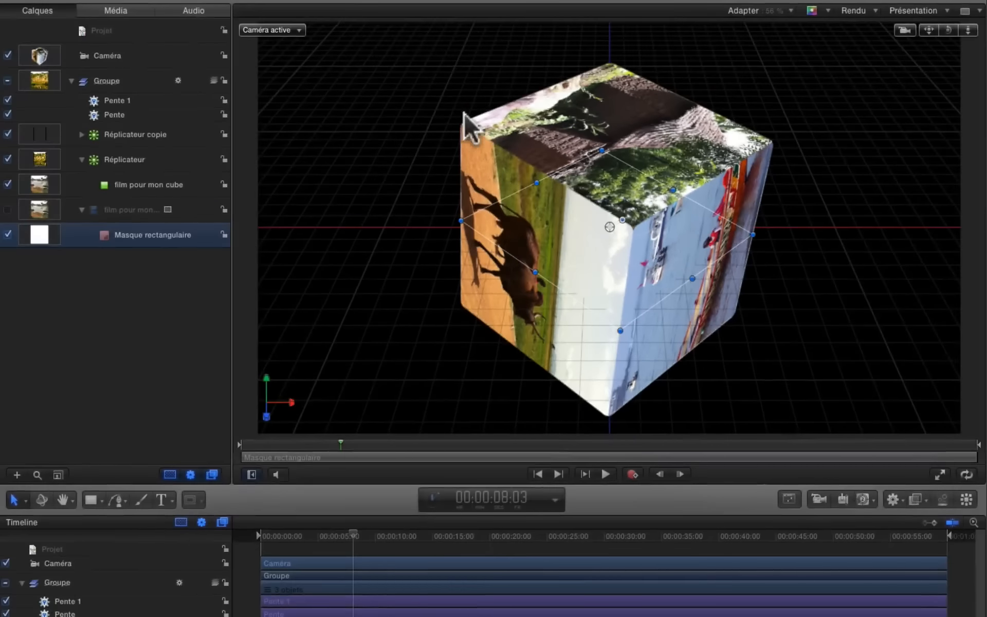
drag(353, 535, 864, 588)
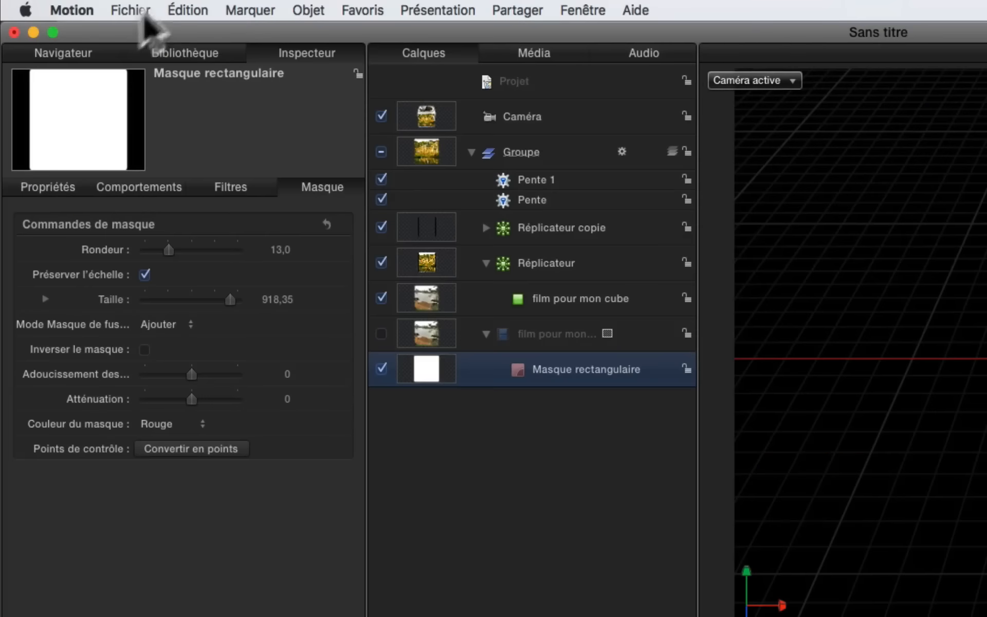
Generate a RAM preview of the entire project.
click(204, 9)
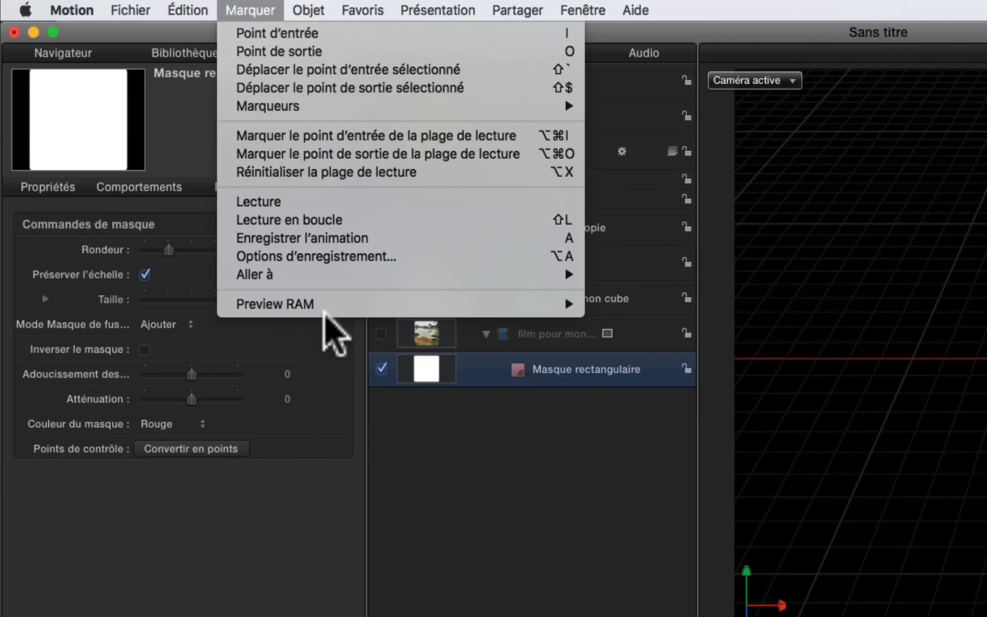
mouse_move(335, 304)
click(630, 339)
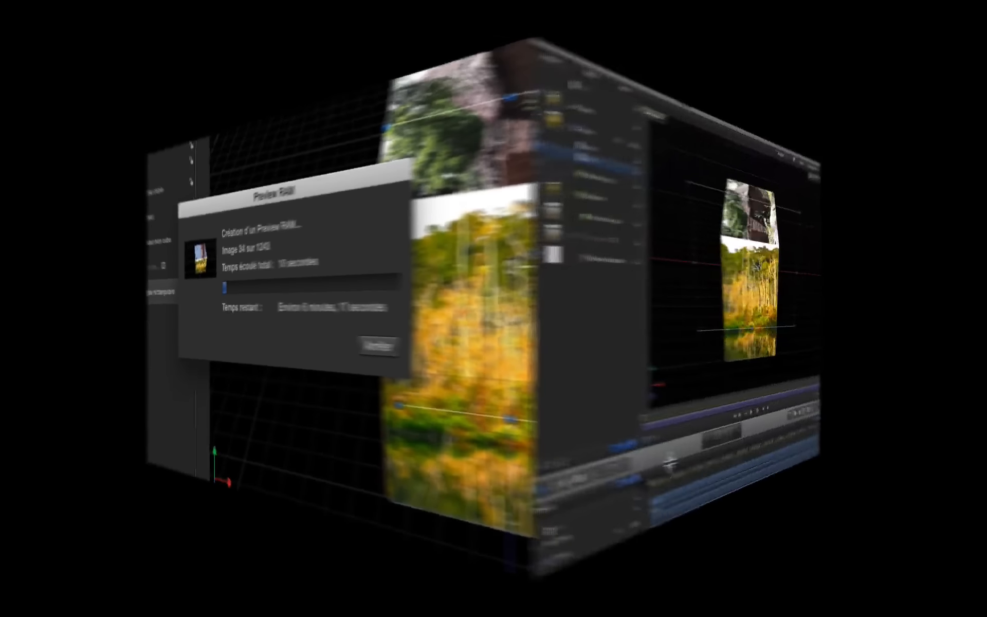
Trim the ends of the Pente behaviors to an earlier time in the timeline to speed up the cube's rotation.
click(225, 541)
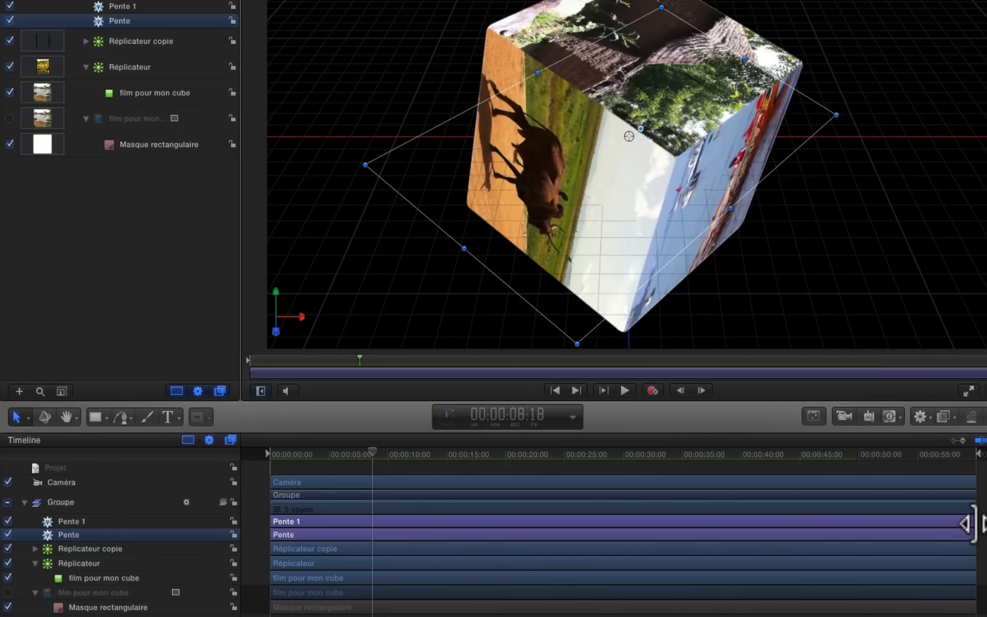
drag(971, 523, 480, 497)
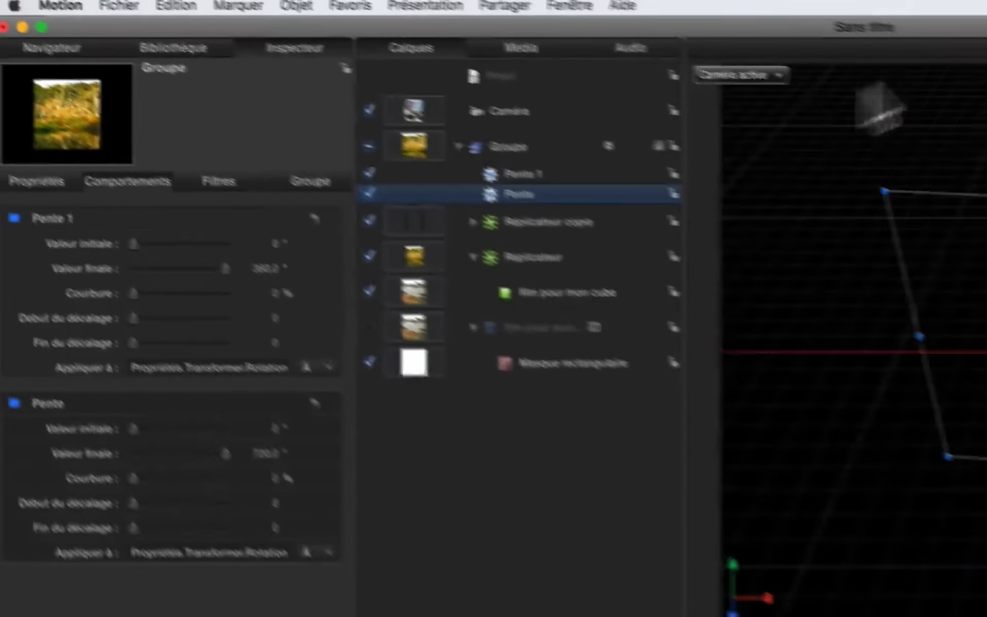
Render a new RAM preview of the whole project and play the faster cube animation.
click(238, 5)
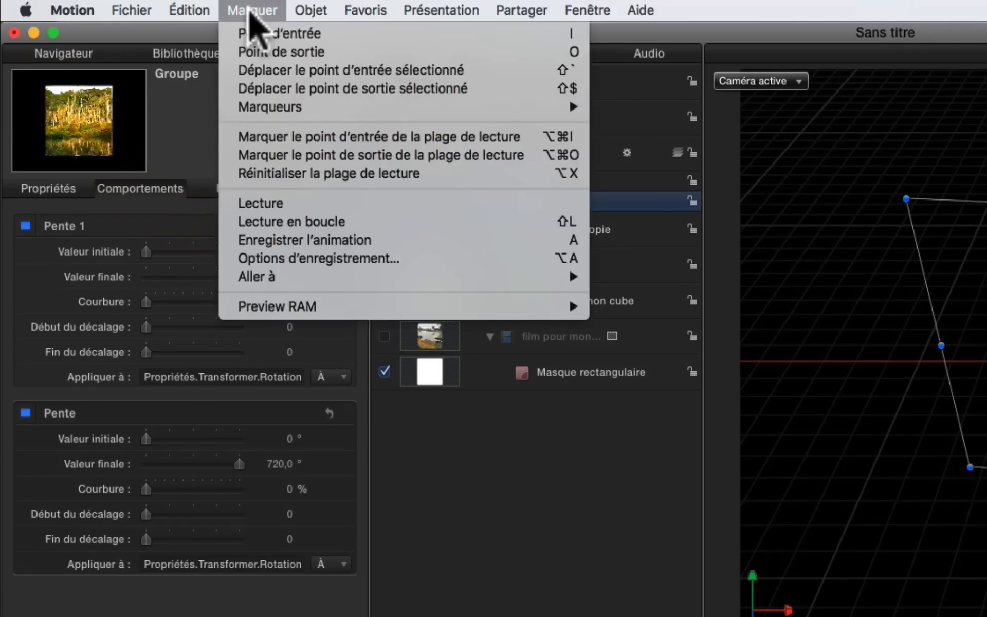
mouse_move(509, 311)
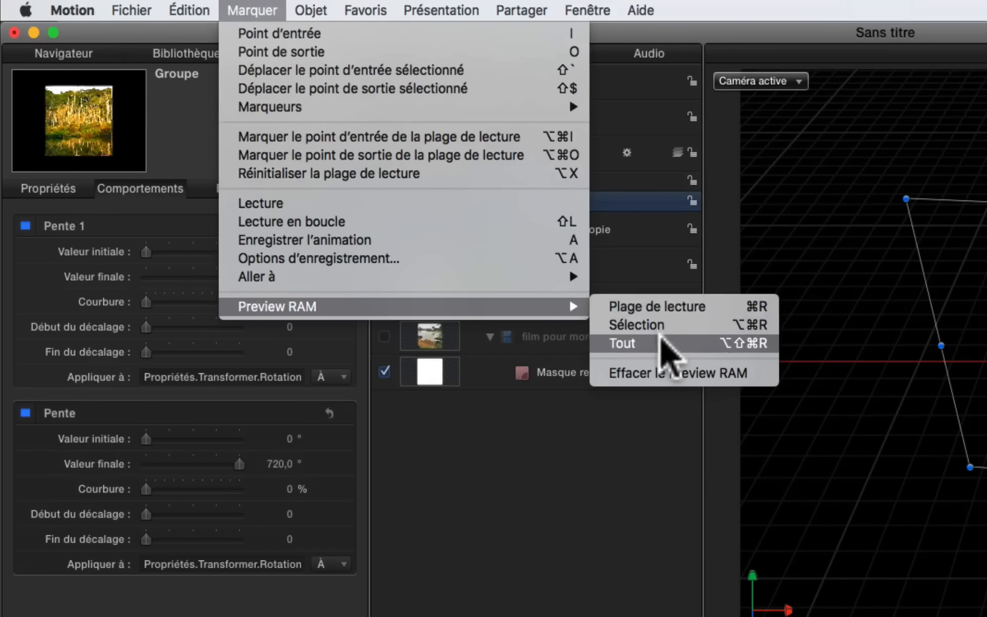
click(662, 339)
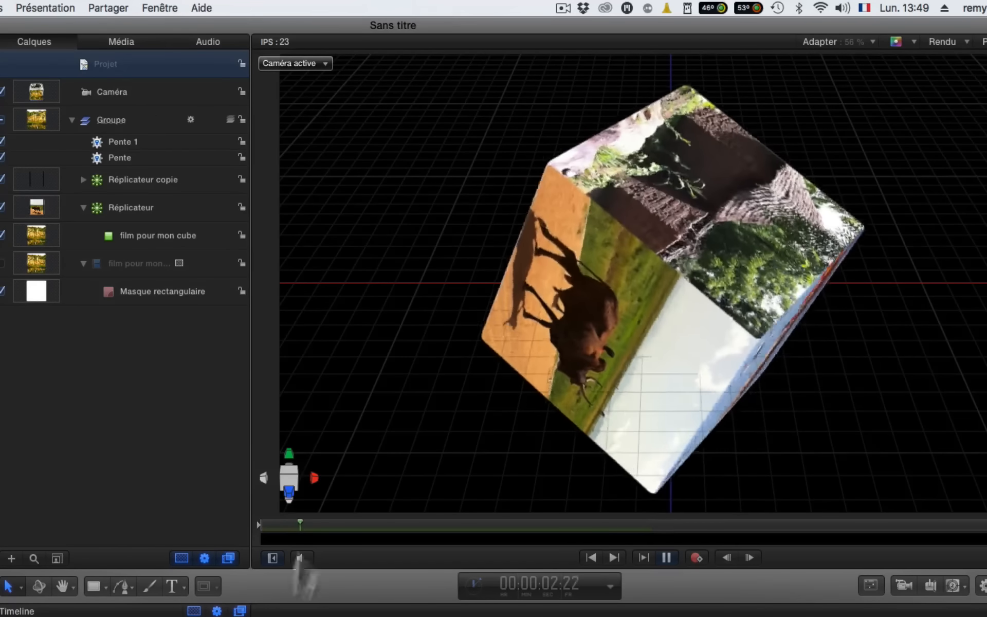
click(106, 8)
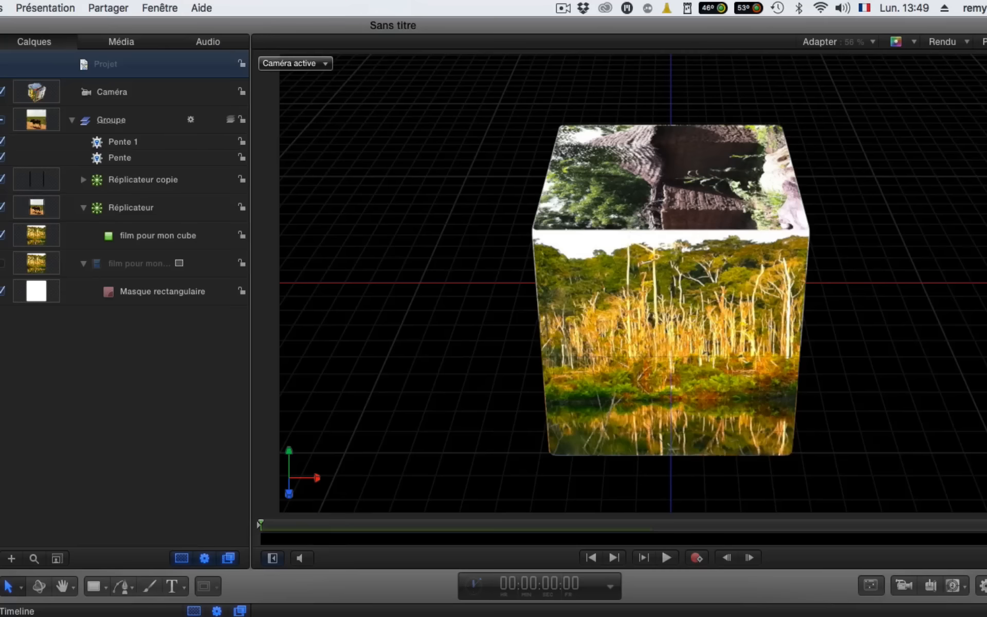
key(space)
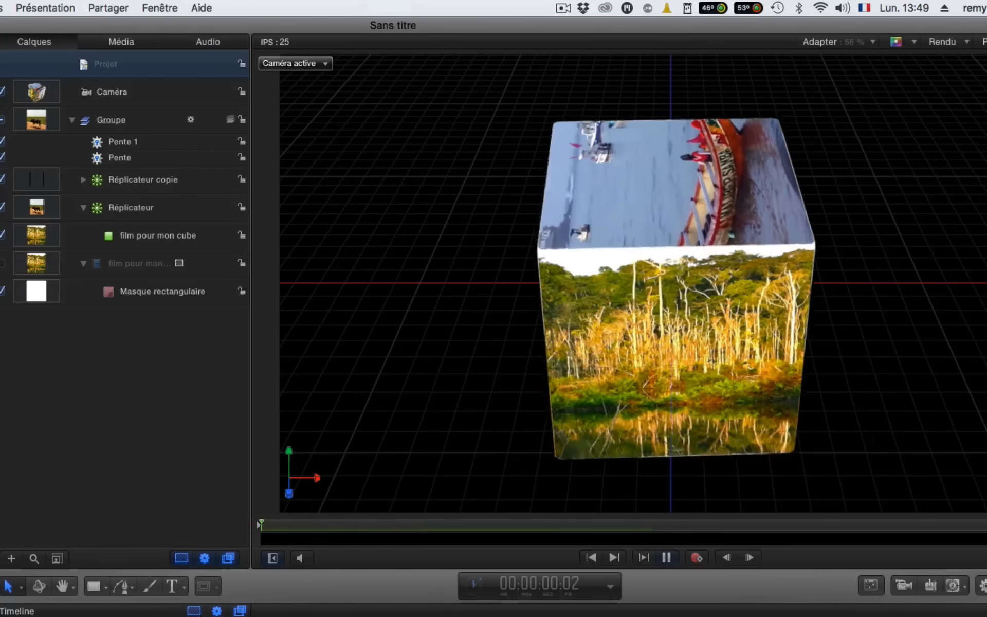